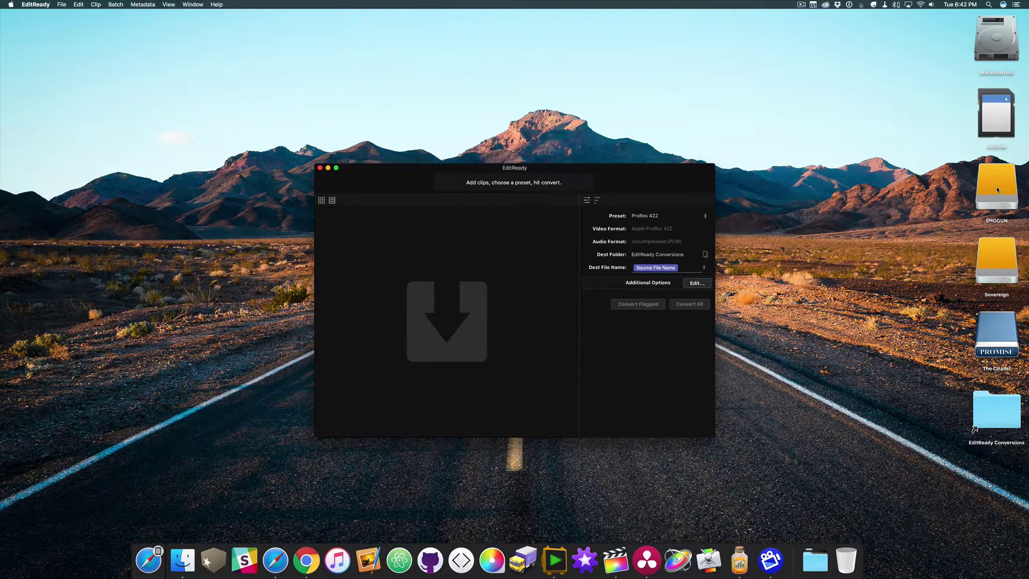
Step: Drag the SHOGUN drive's seven clips and the Untitled card's clips into the EditReady queue
{"action": "left_click_drag", "start_coordinate": [997, 189], "coordinate": [391, 294]}
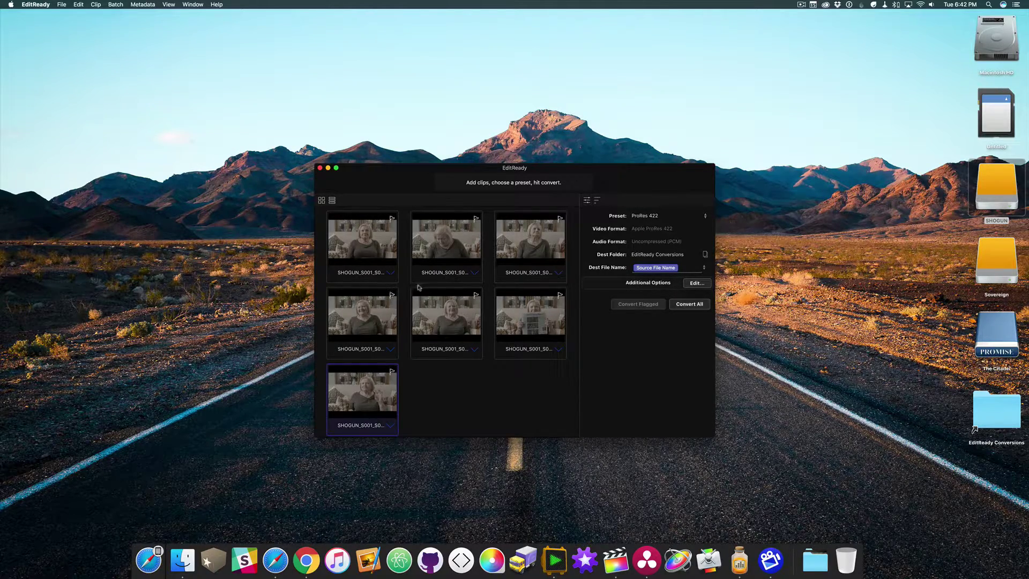
{"action": "left_click_drag", "start_coordinate": [997, 119], "coordinate": [440, 397]}
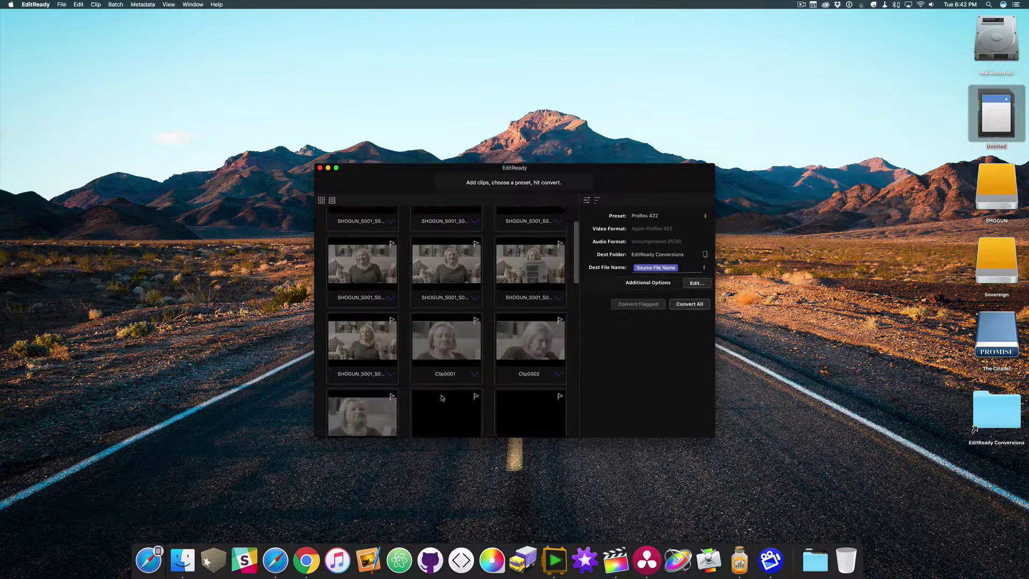
{"action": "scroll", "coordinate": [440, 397], "scroll_direction": "down", "scroll_amount": 3}
{"action": "scroll", "coordinate": [441, 398], "scroll_direction": "up", "scroll_amount": 3}
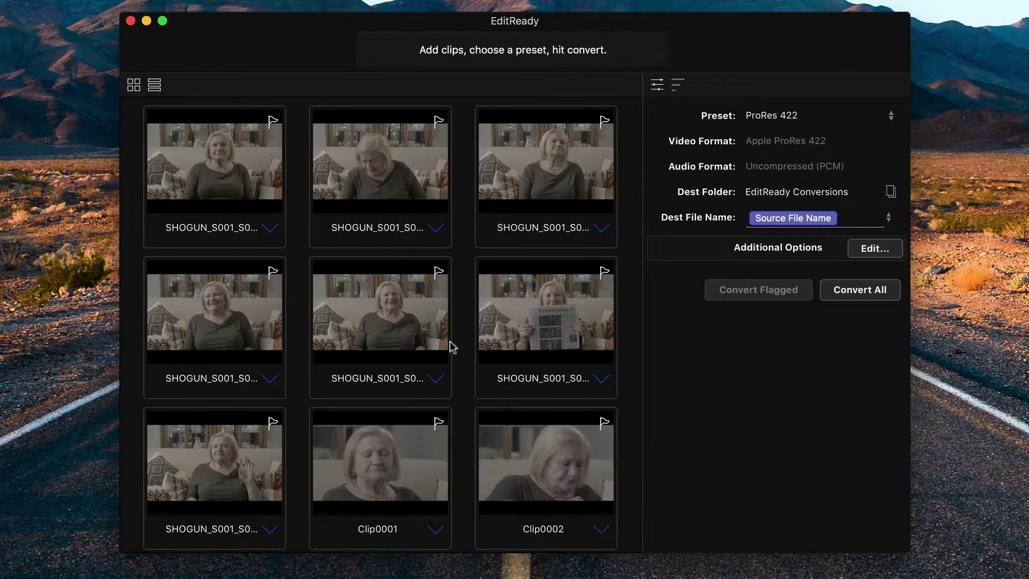
{"action": "left_click", "coordinate": [438, 227]}
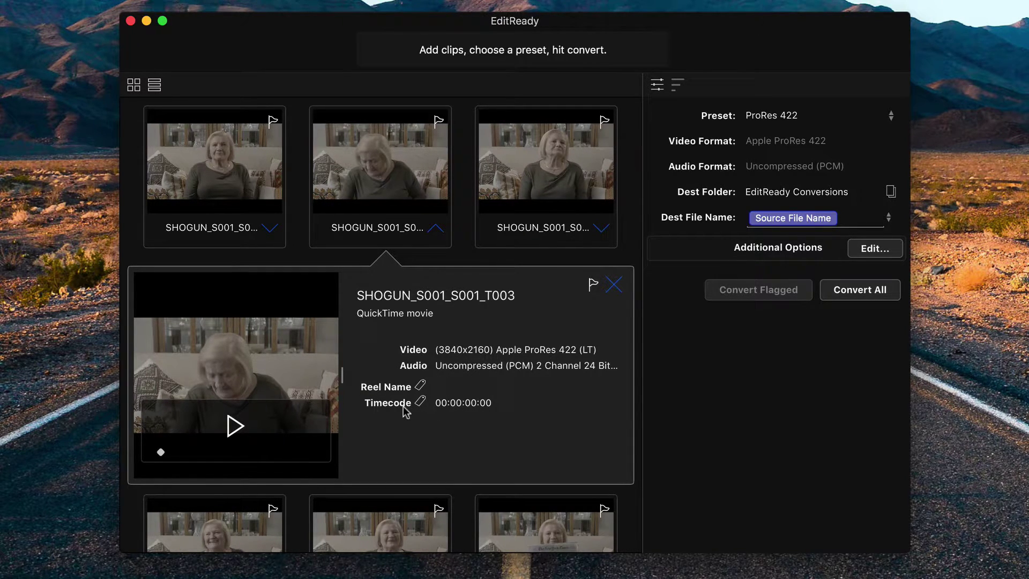
{"action": "scroll", "coordinate": [459, 344], "scroll_direction": "down", "scroll_amount": 10}
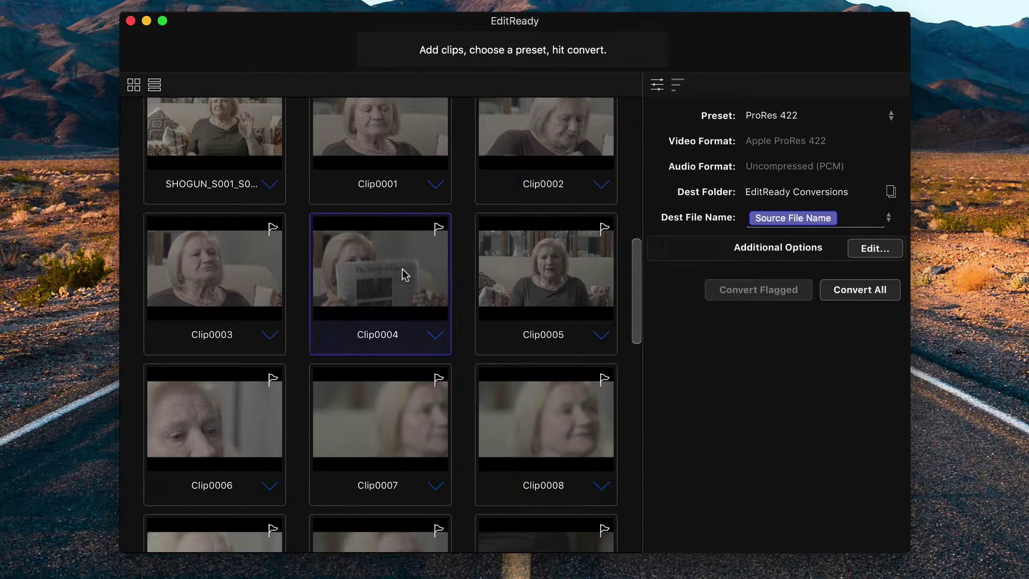
{"action": "left_click", "coordinate": [436, 335]}
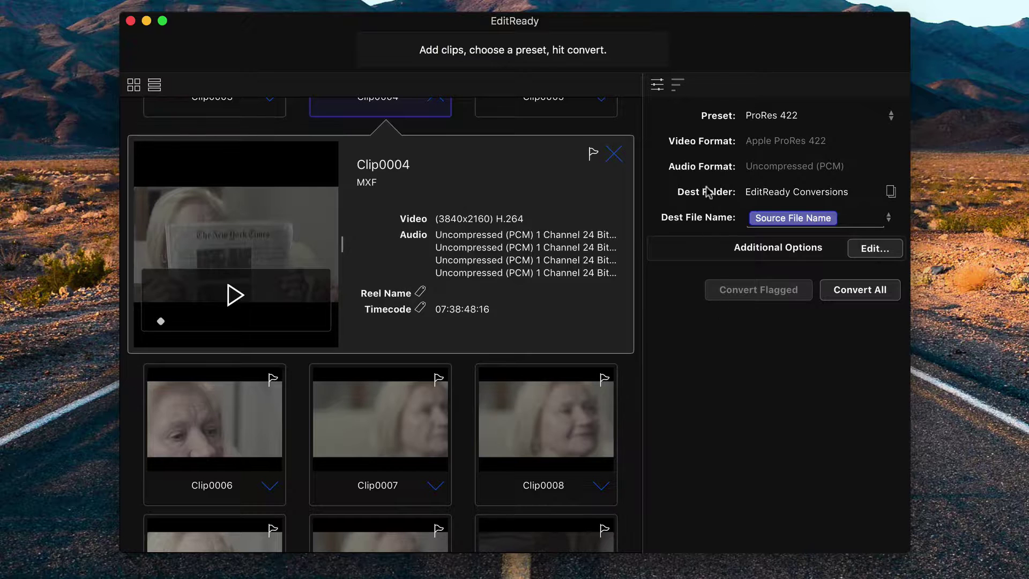
{"action": "left_click", "coordinate": [614, 155]}
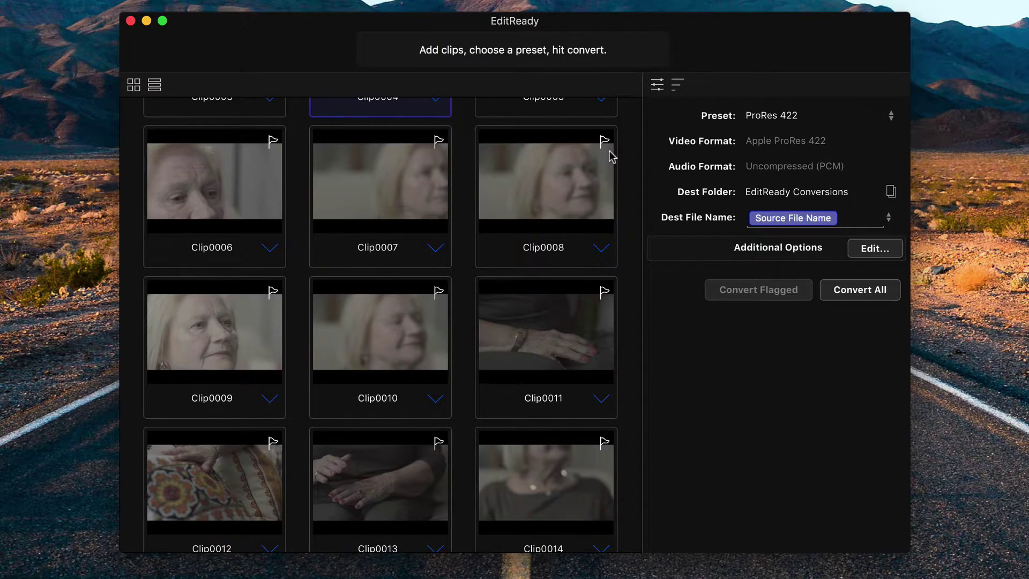
Step: Apply the Leeds.3DL LUT from the 32 Grid folder to Clip0009, then close its preview
{"action": "double_click", "coordinate": [239, 333]}
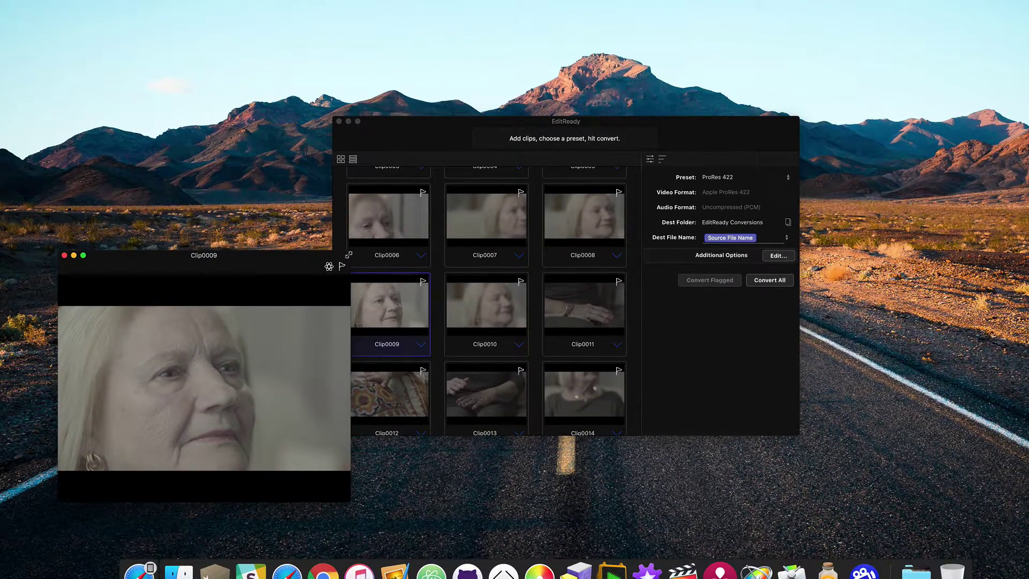
{"action": "left_click_drag", "start_coordinate": [348, 255], "coordinate": [652, 49]}
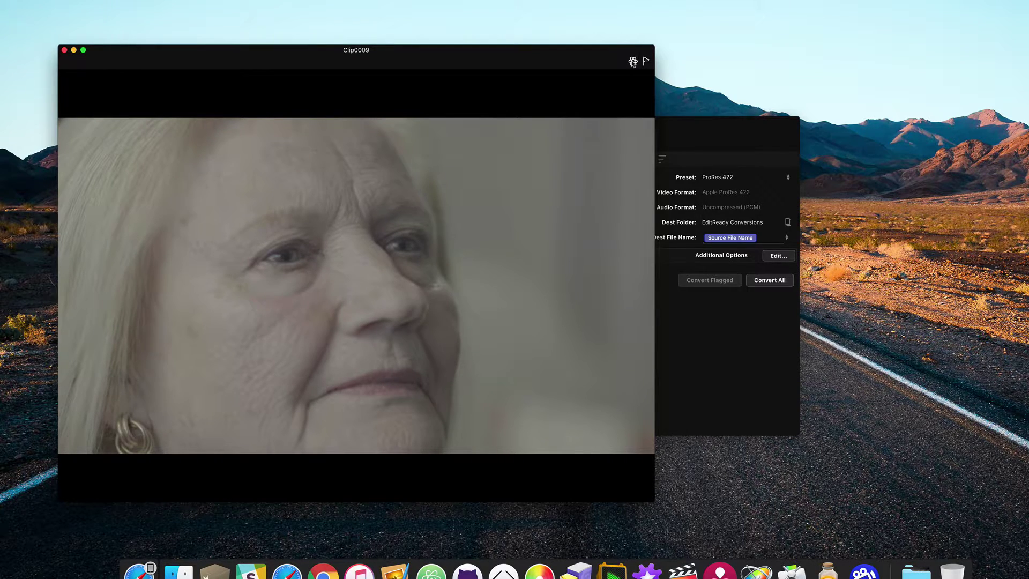
{"action": "left_click", "coordinate": [633, 62]}
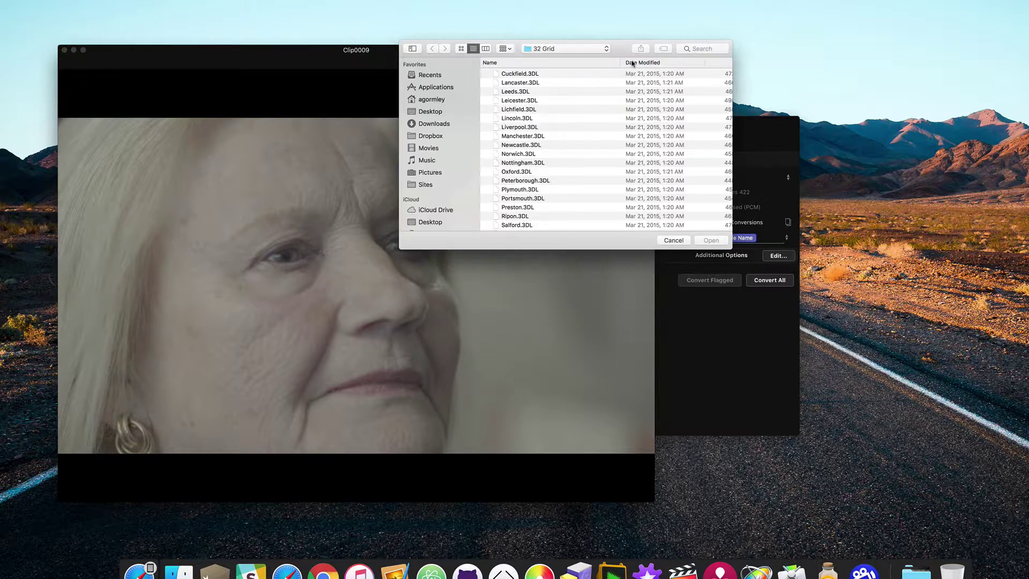
{"action": "left_click", "coordinate": [537, 92]}
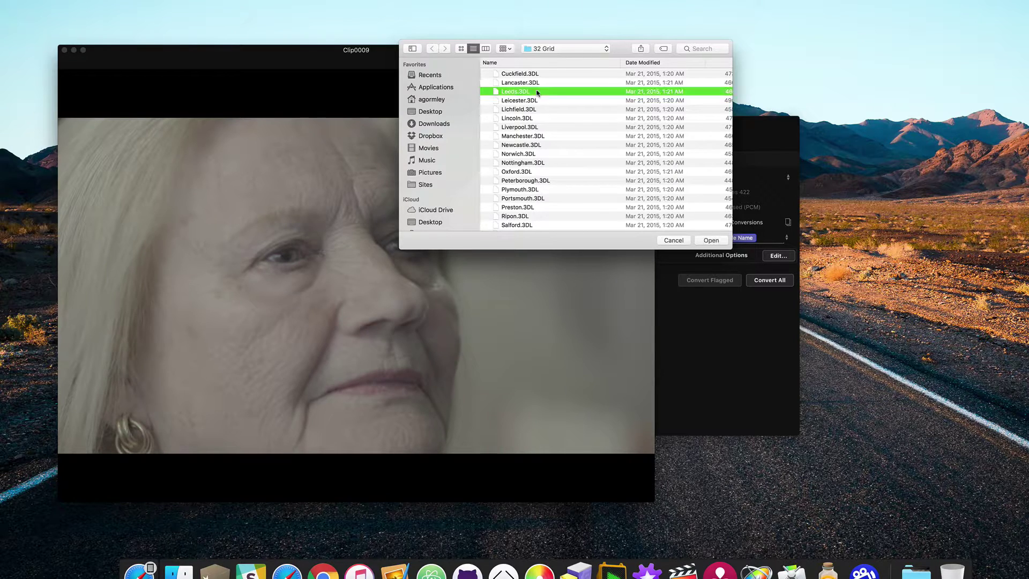
{"action": "left_click", "coordinate": [711, 240]}
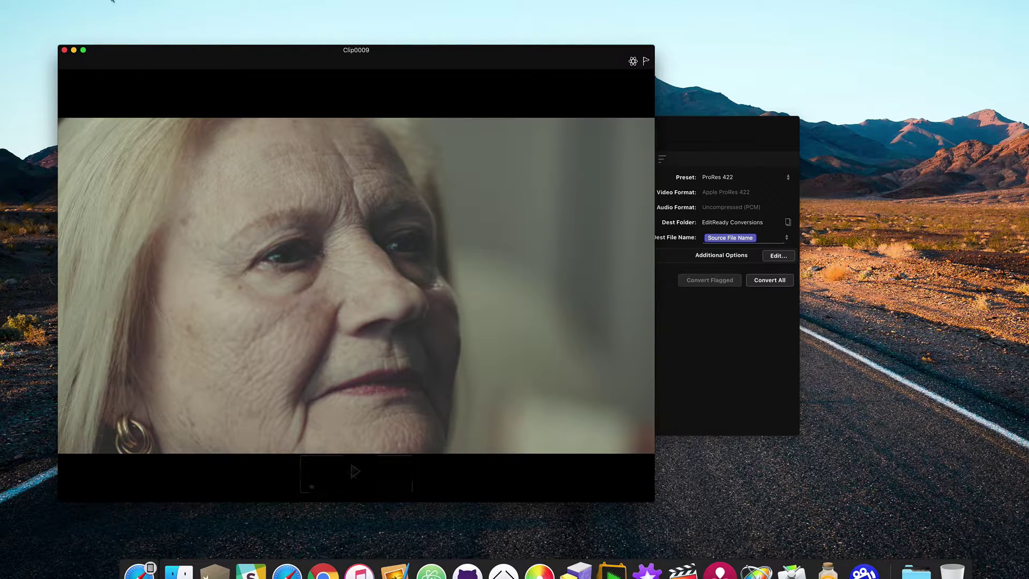
{"action": "left_click", "coordinate": [63, 50]}
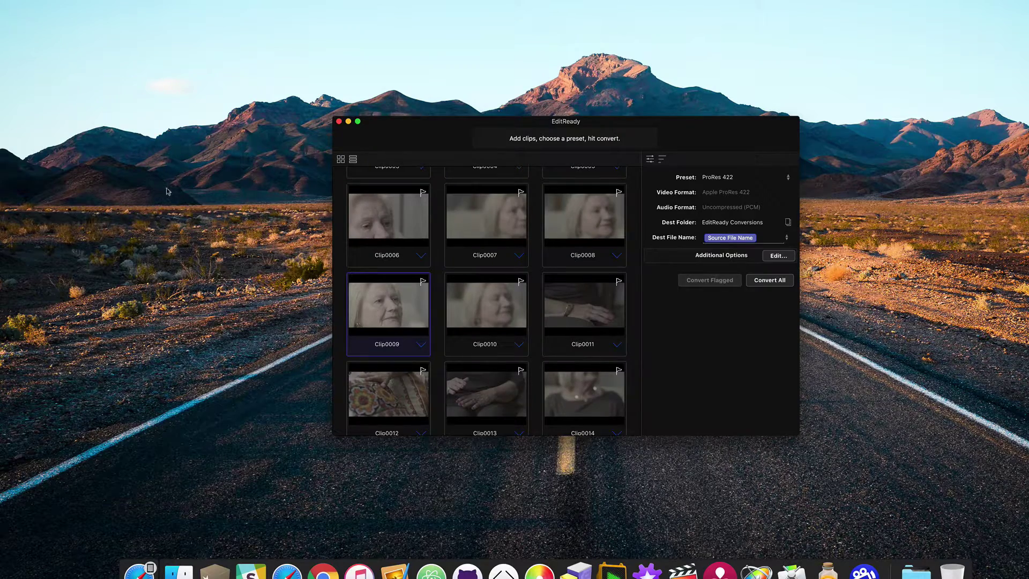
Step: Select Clip0006 through Clip0025 and delete them from the conversion list
{"action": "double_click", "coordinate": [377, 298]}
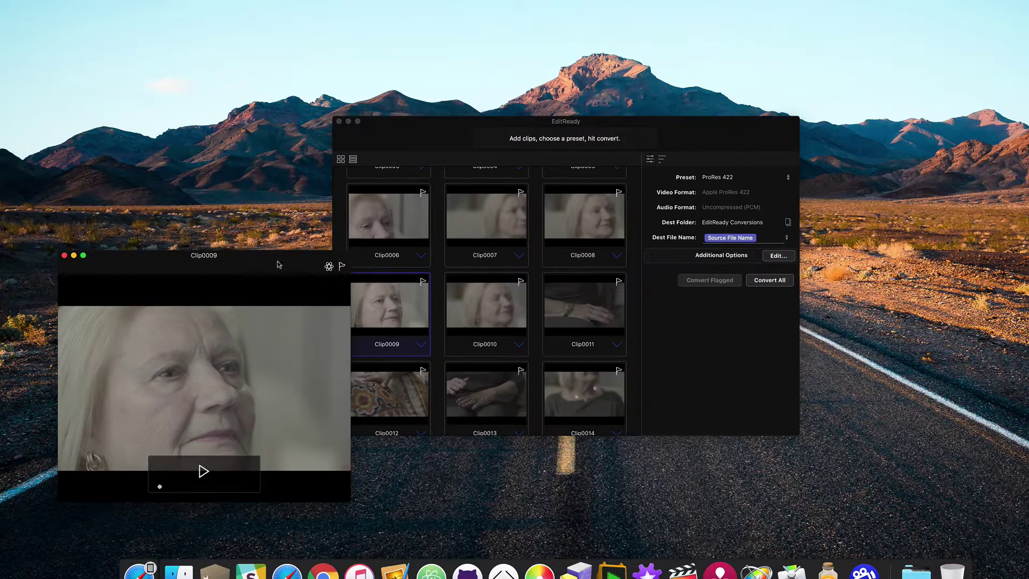
{"action": "left_click", "coordinate": [64, 255]}
{"action": "scroll", "coordinate": [394, 322], "scroll_direction": "up", "scroll_amount": 4}
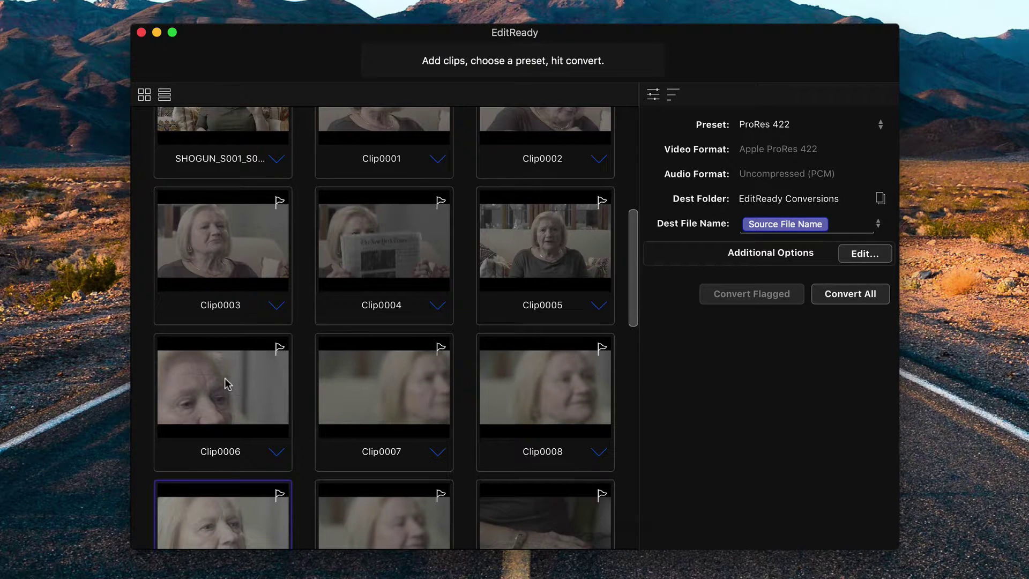
{"action": "left_click", "coordinate": [227, 384]}
{"action": "scroll", "coordinate": [227, 384], "scroll_direction": "down", "scroll_amount": 15}
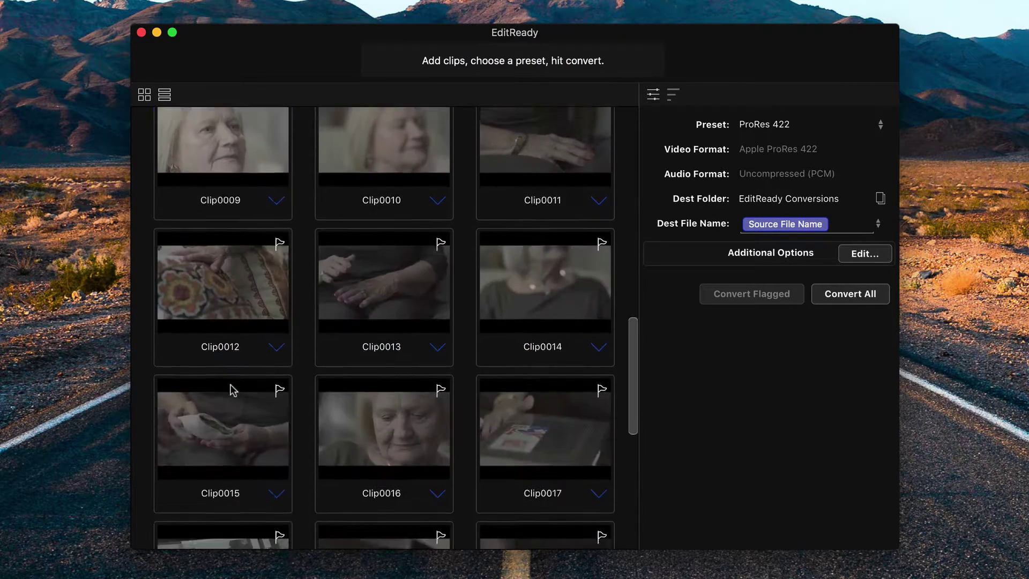
{"action": "key", "text": "super+a"}
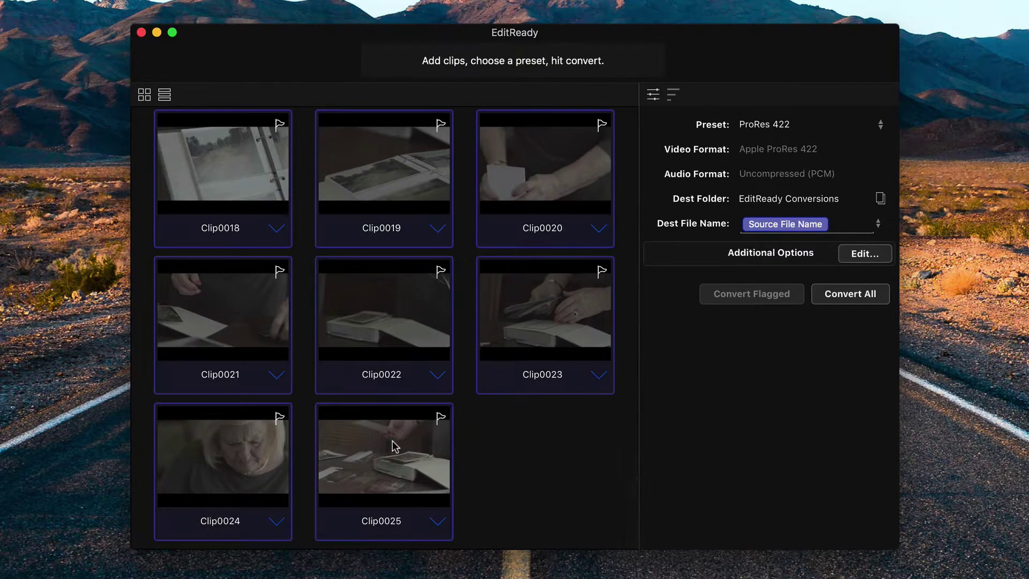
{"action": "key", "text": "Delete"}
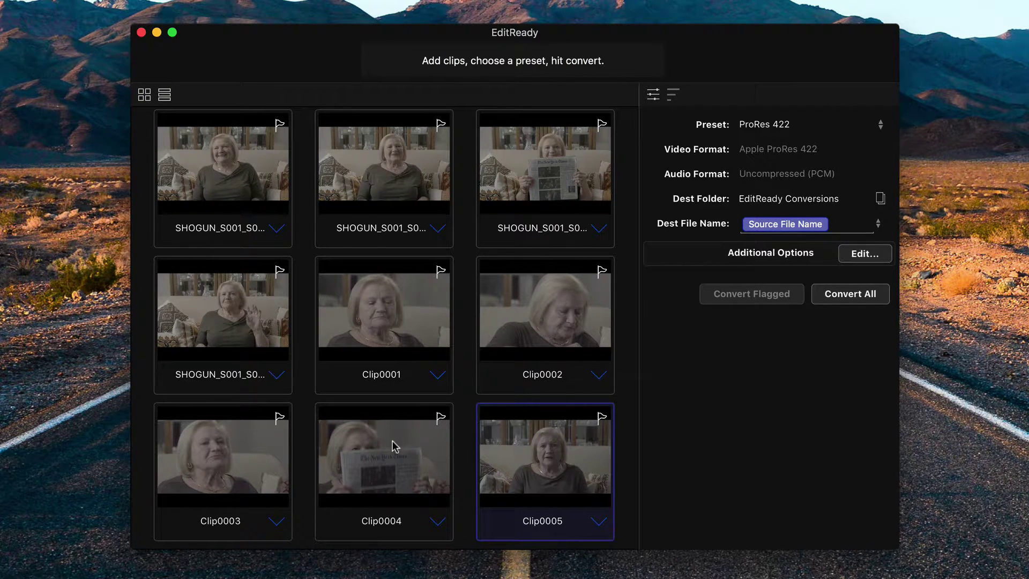
Step: Use Set Metadata For All to give every clip the Clip Reel Name 'Tekla Interview'
{"action": "left_click", "coordinate": [239, 163]}
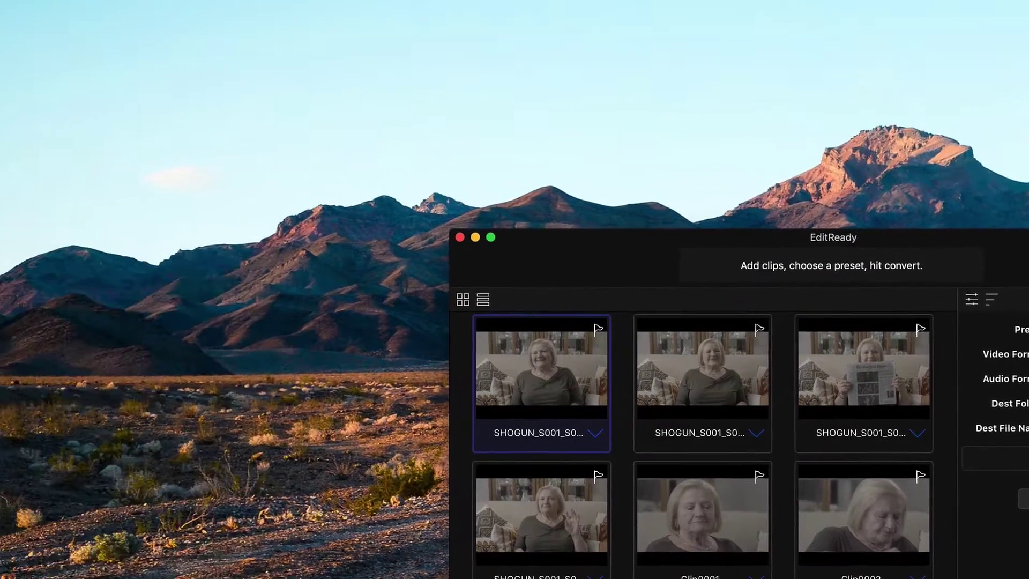
{"action": "left_click", "coordinate": [183, 22]}
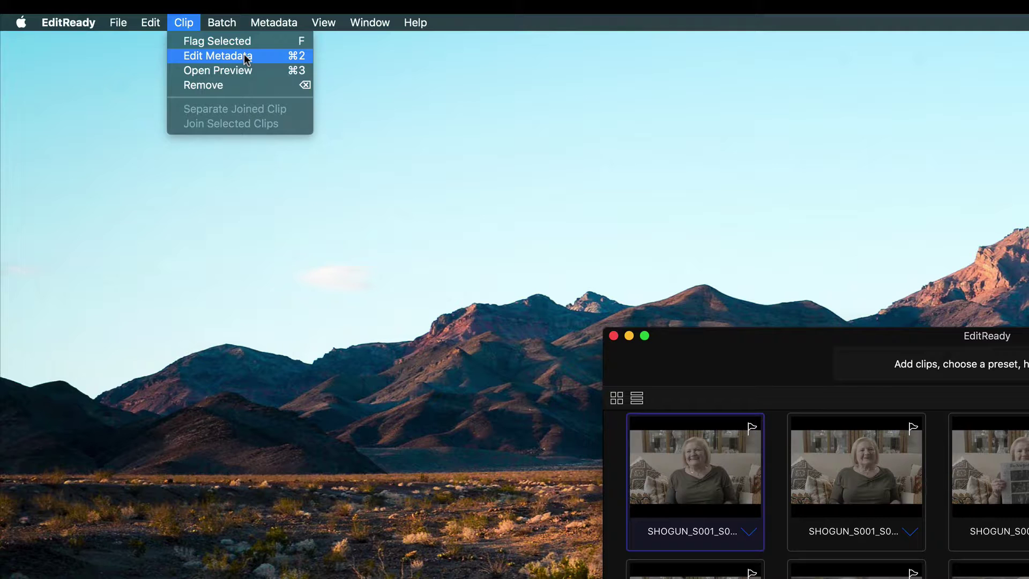
{"action": "mouse_move", "coordinate": [276, 18]}
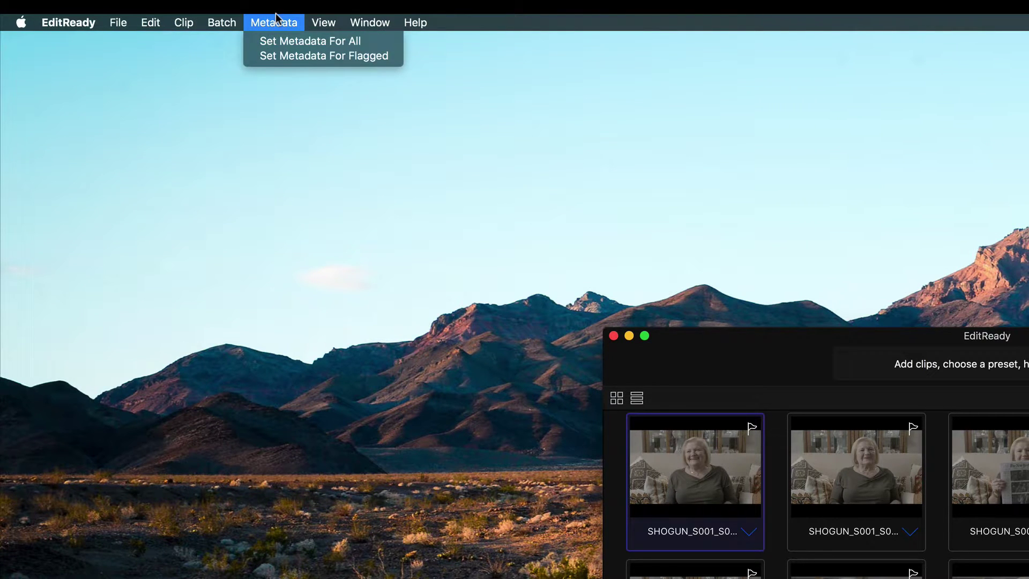
{"action": "left_click", "coordinate": [319, 44]}
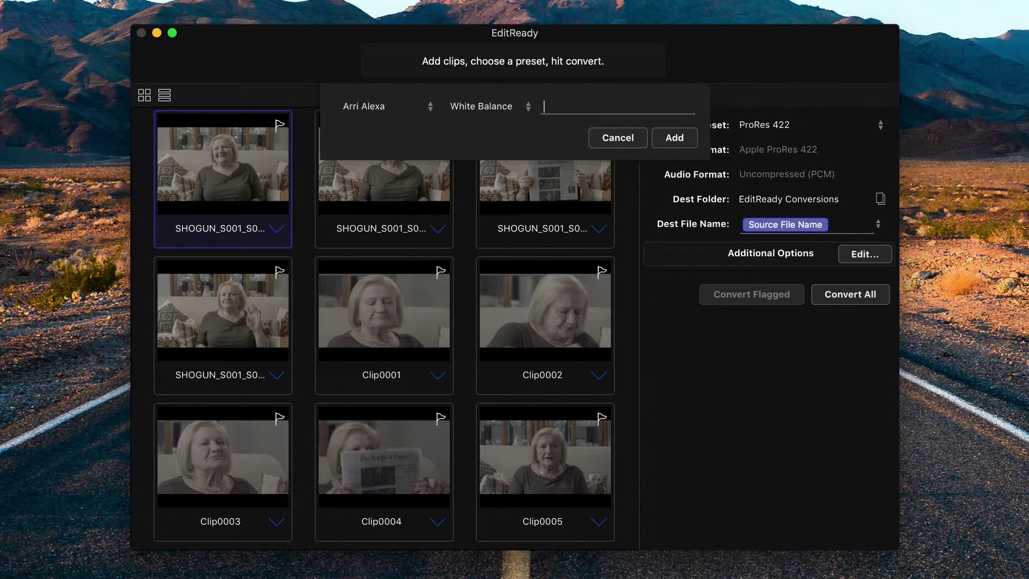
{"action": "left_click", "coordinate": [429, 106]}
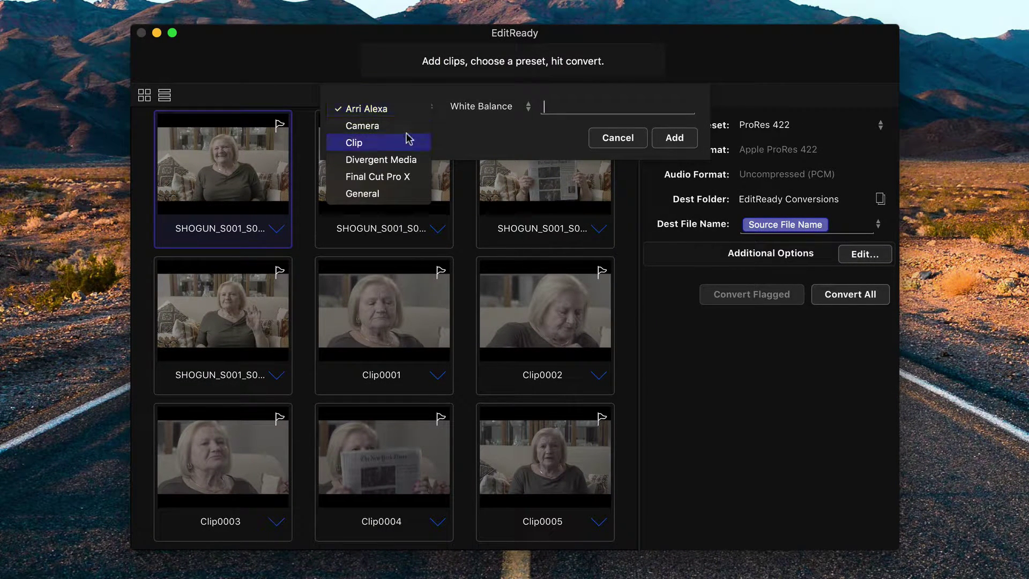
{"action": "left_click", "coordinate": [408, 140]}
{"action": "left_click", "coordinate": [518, 112]}
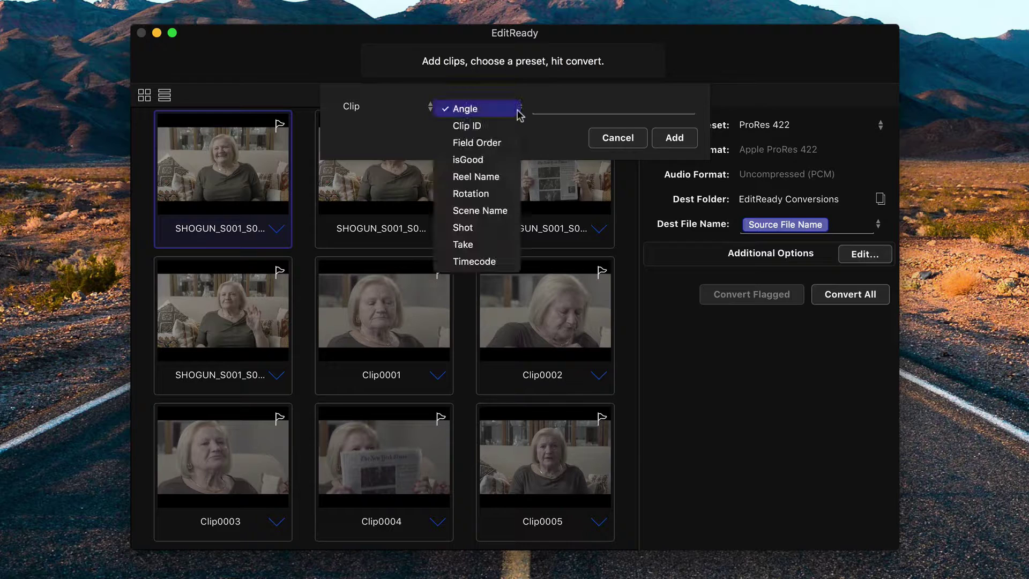
{"action": "left_click", "coordinate": [507, 177]}
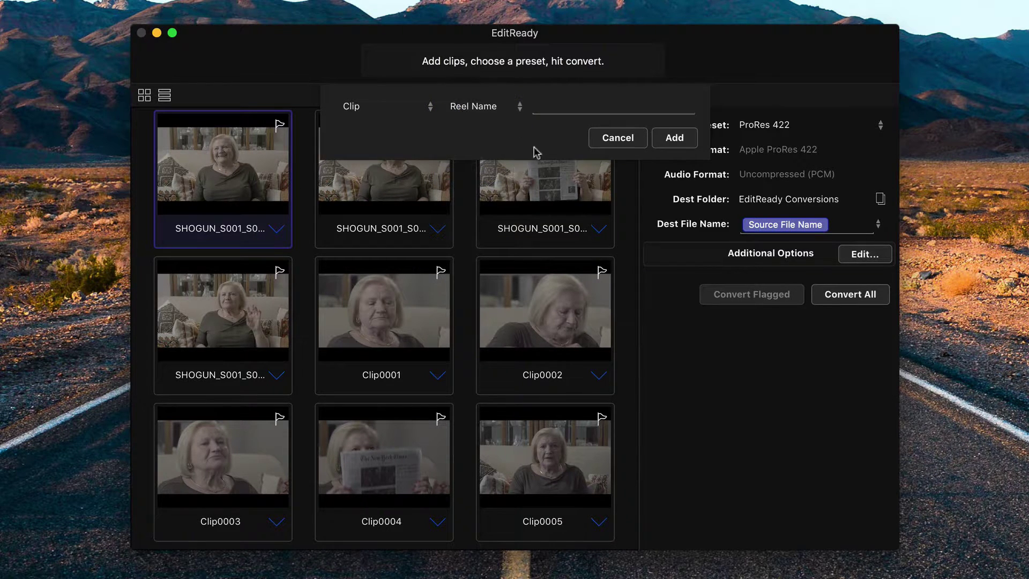
{"action": "type", "text": "Tekla Interview"}
{"action": "left_click", "coordinate": [670, 140]}
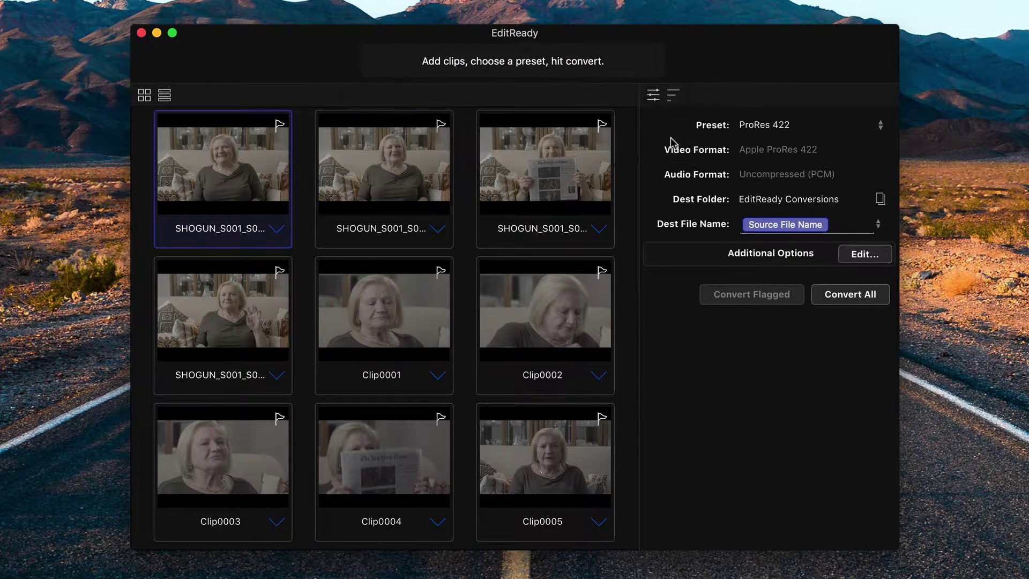
Step: Check the reel name on SHOGUN takes T005–T007, then close the detail panel
{"action": "left_click", "coordinate": [276, 229]}
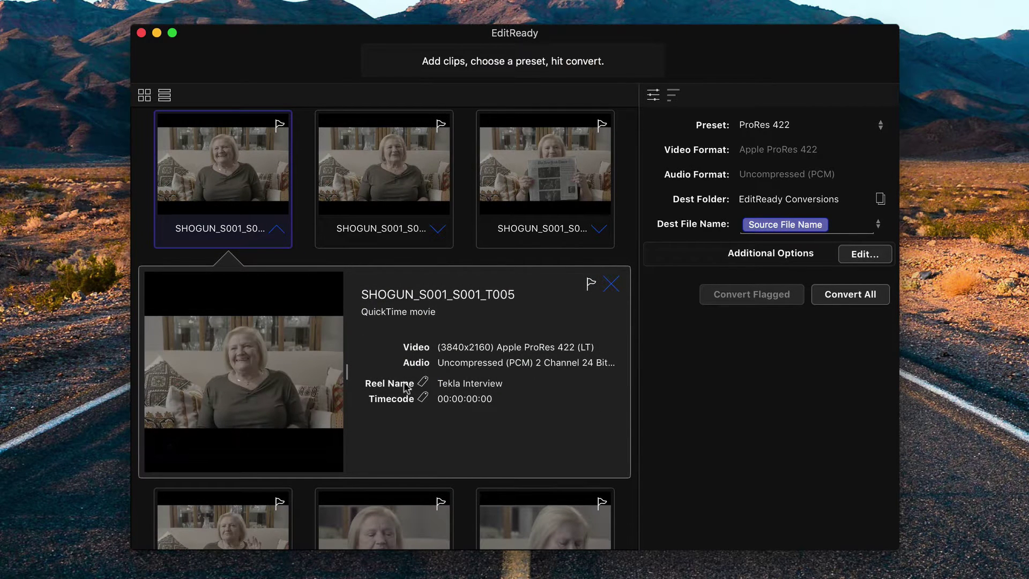
{"action": "left_click", "coordinate": [391, 169]}
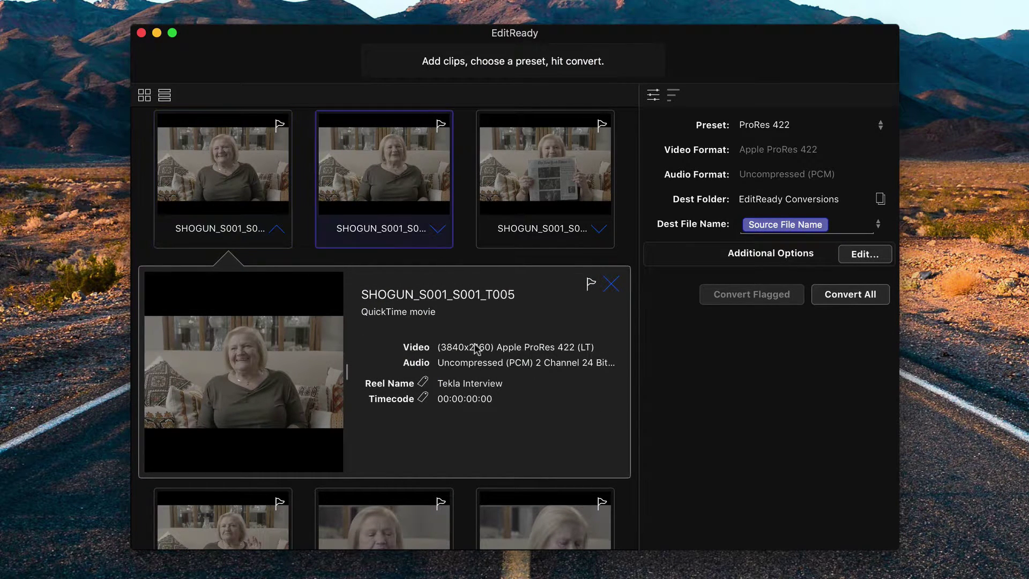
{"action": "left_click", "coordinate": [439, 229]}
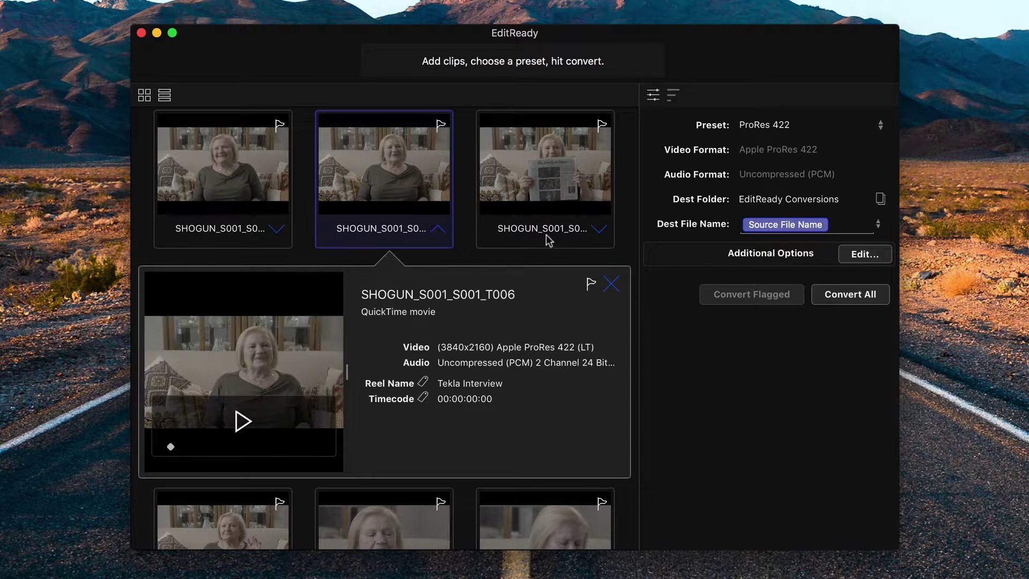
{"action": "left_click", "coordinate": [599, 229]}
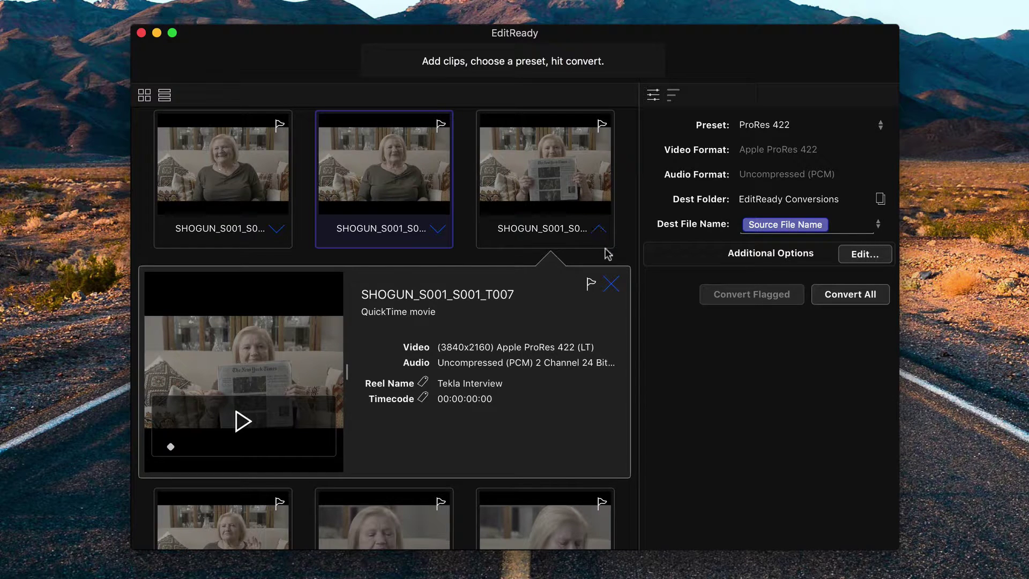
{"action": "left_click", "coordinate": [611, 284]}
{"action": "left_click", "coordinate": [211, 172]}
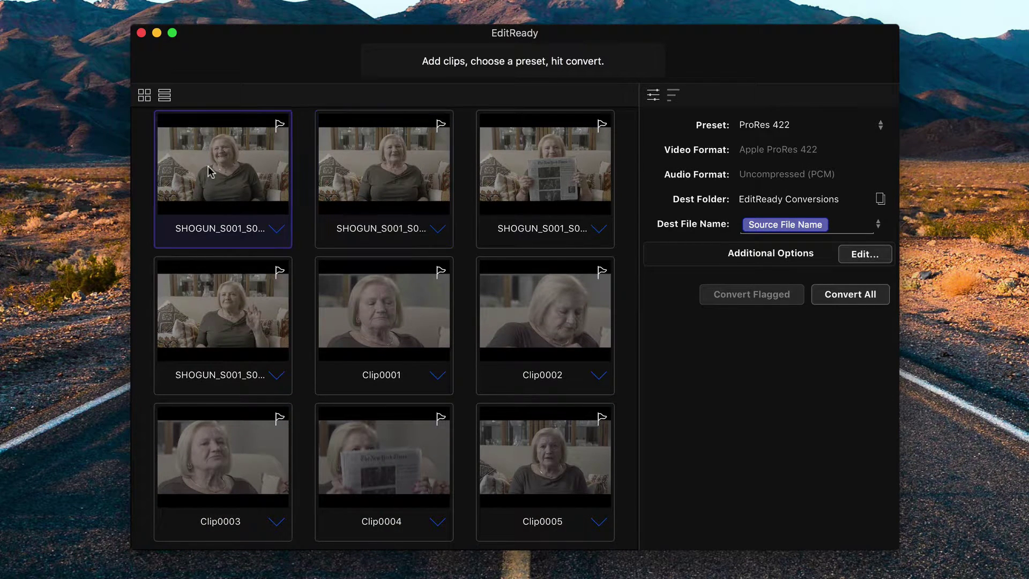
Step: Select all seven SHOGUN clips and flag them
{"action": "scroll", "coordinate": [211, 170], "scroll_direction": "up", "scroll_amount": 3}
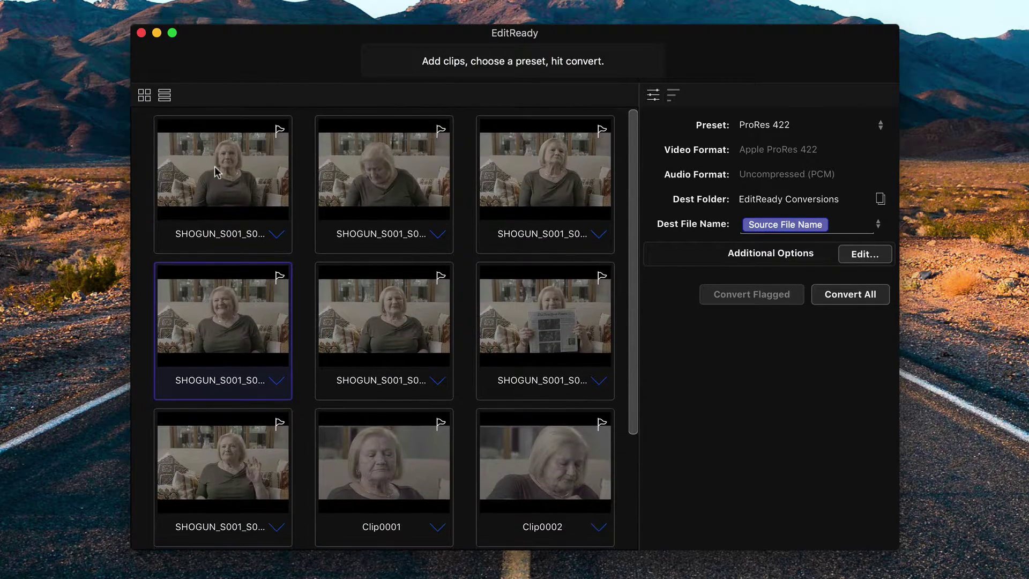
{"action": "left_click", "coordinate": [216, 165]}
{"action": "left_click", "coordinate": [233, 463], "text": "shift"}
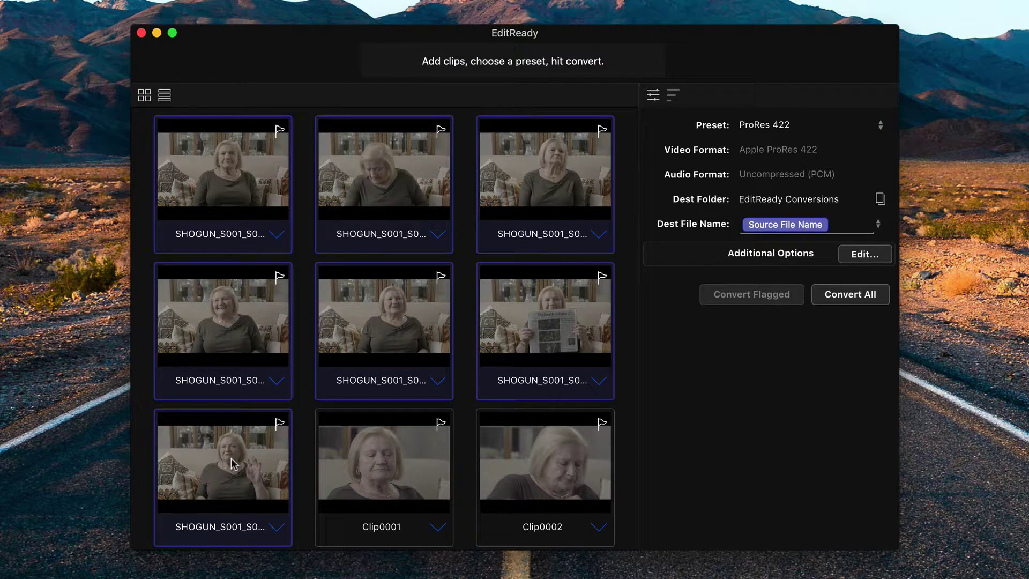
{"action": "key", "text": "f"}
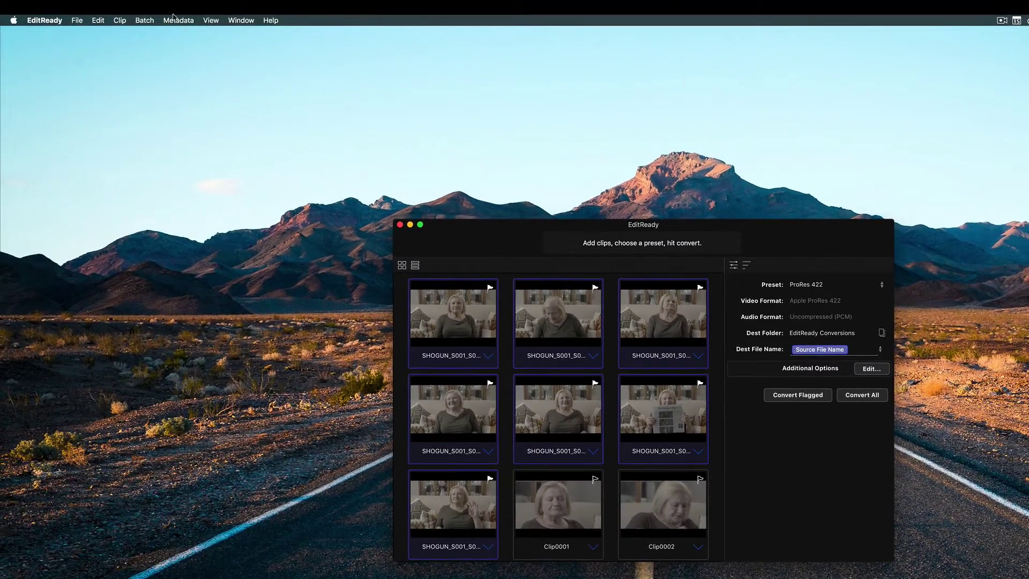
Step: Set the flagged clips' Clip Angle metadata to 'Head On'
{"action": "left_click", "coordinate": [178, 20]}
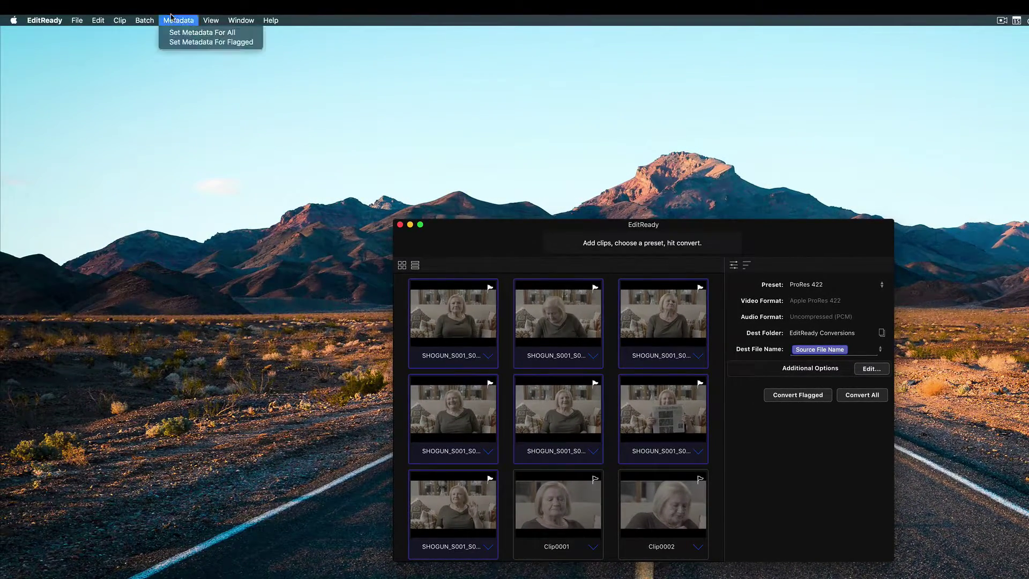
{"action": "left_click", "coordinate": [189, 45]}
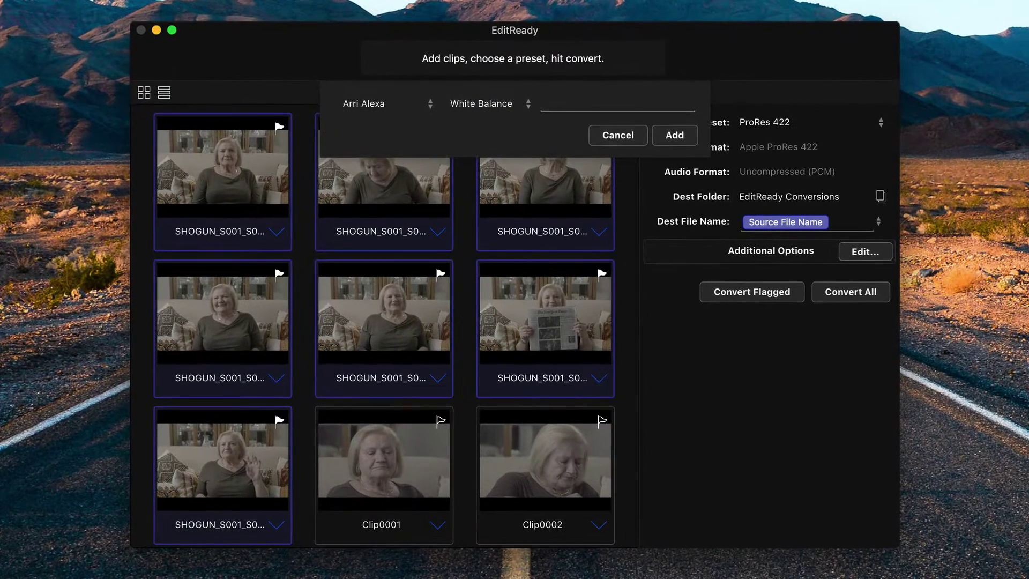
{"action": "left_click", "coordinate": [377, 107]}
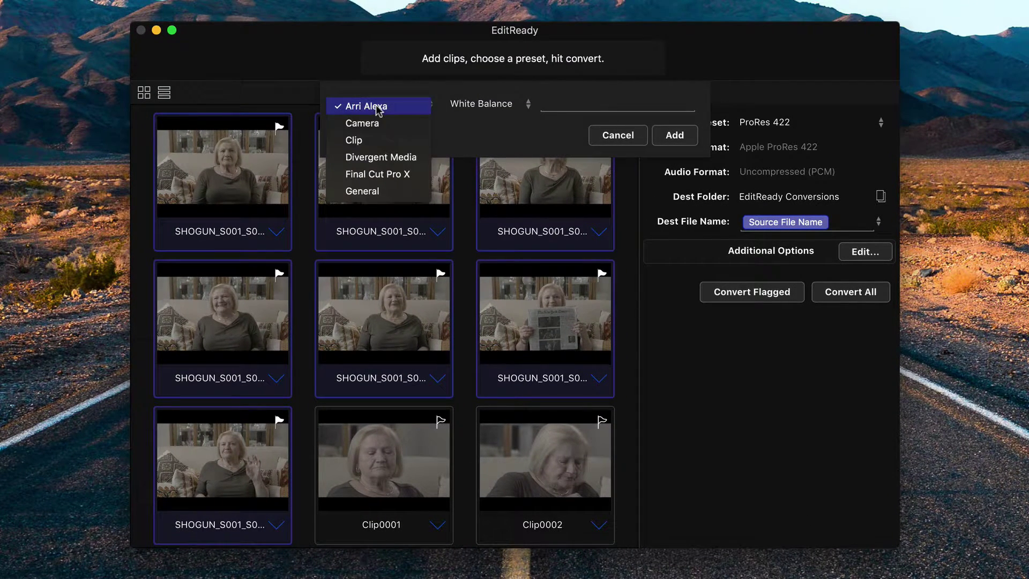
{"action": "left_click", "coordinate": [384, 139]}
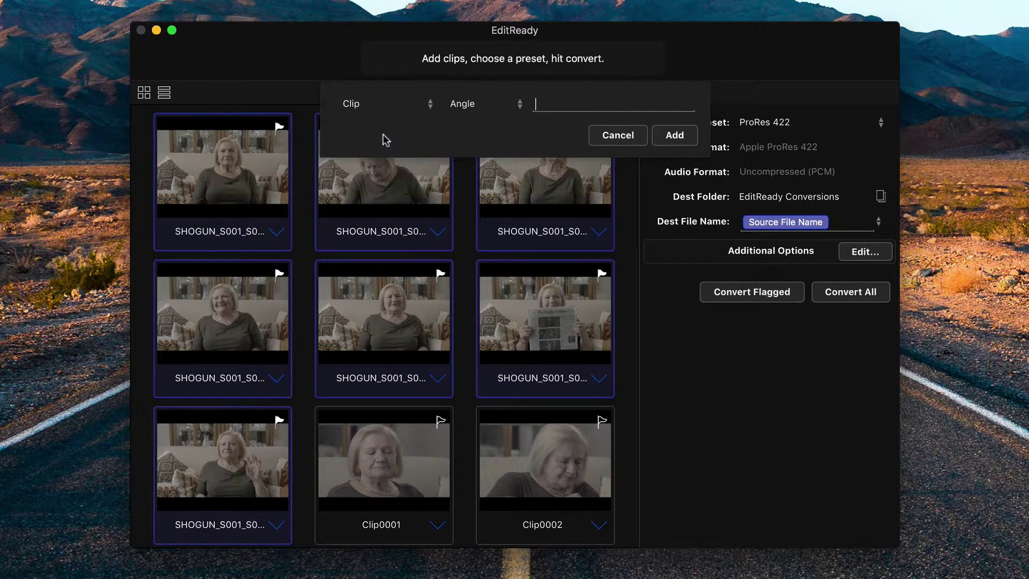
{"action": "left_click", "coordinate": [553, 104]}
{"action": "type", "text": "Head On"}
{"action": "left_click", "coordinate": [674, 135]}
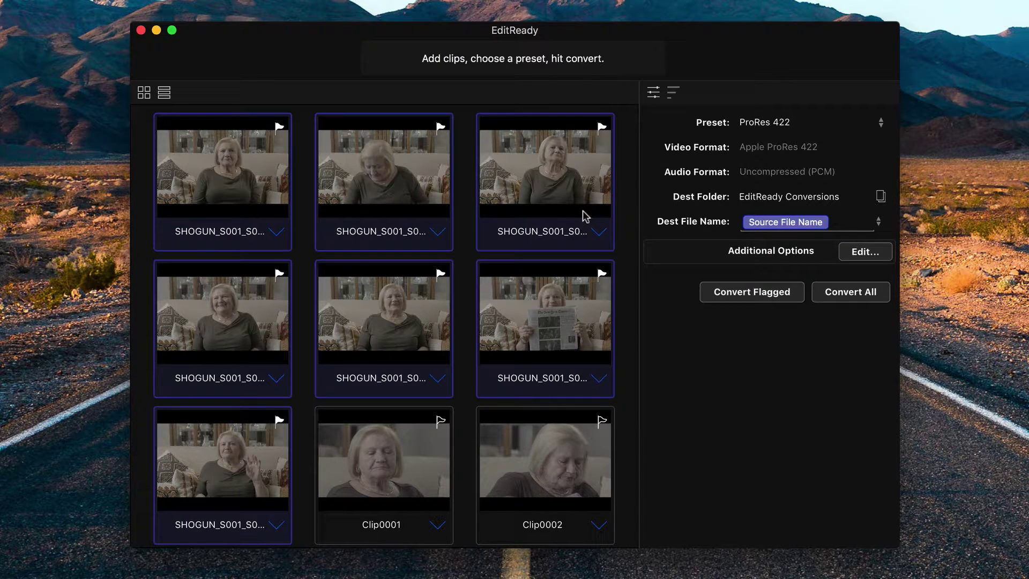
Step: Clear the existing flags, then flag Clip0001 through Clip0005
{"action": "key", "text": "f"}
{"action": "scroll", "coordinate": [413, 259], "scroll_direction": "down", "scroll_amount": 5}
{"action": "left_click", "coordinate": [377, 303]}
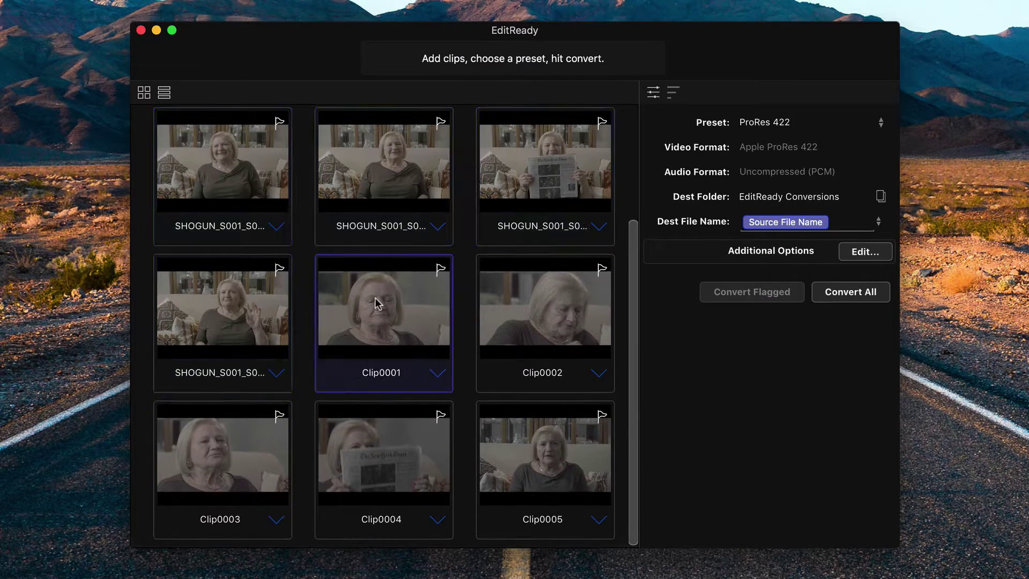
{"action": "left_click", "coordinate": [541, 459], "text": "shift"}
{"action": "key", "text": "f"}
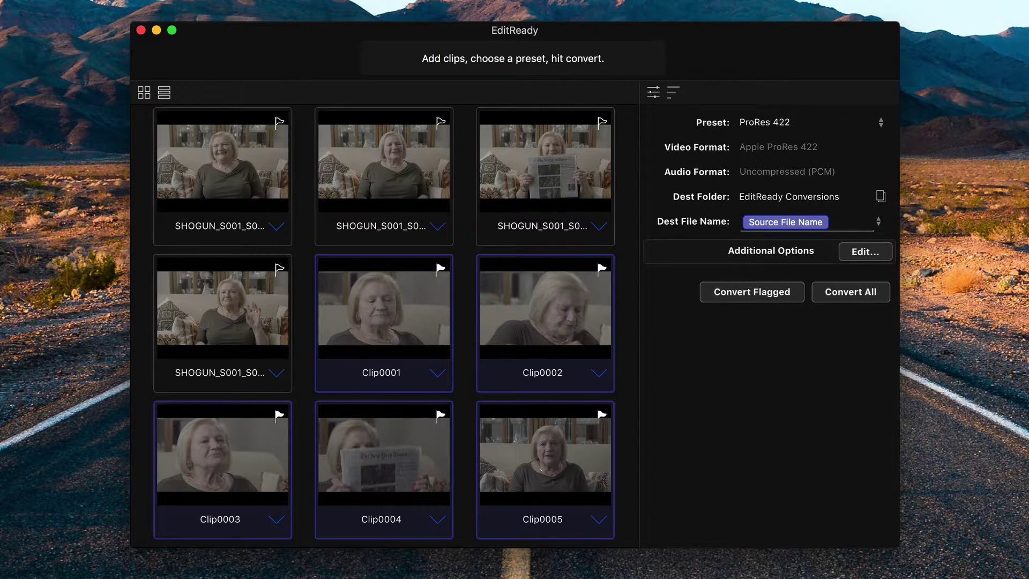
Step: Tag the flagged card clips with Clip Angle metadata 'Side Angle'
{"action": "key", "text": "super+shift+m"}
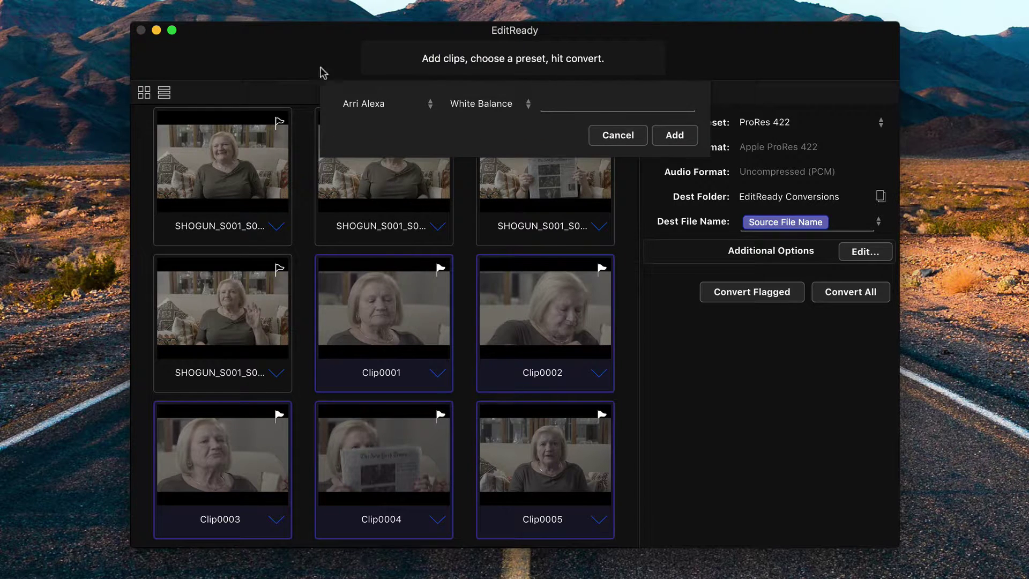
{"action": "left_click", "coordinate": [390, 105]}
{"action": "left_click", "coordinate": [384, 140]}
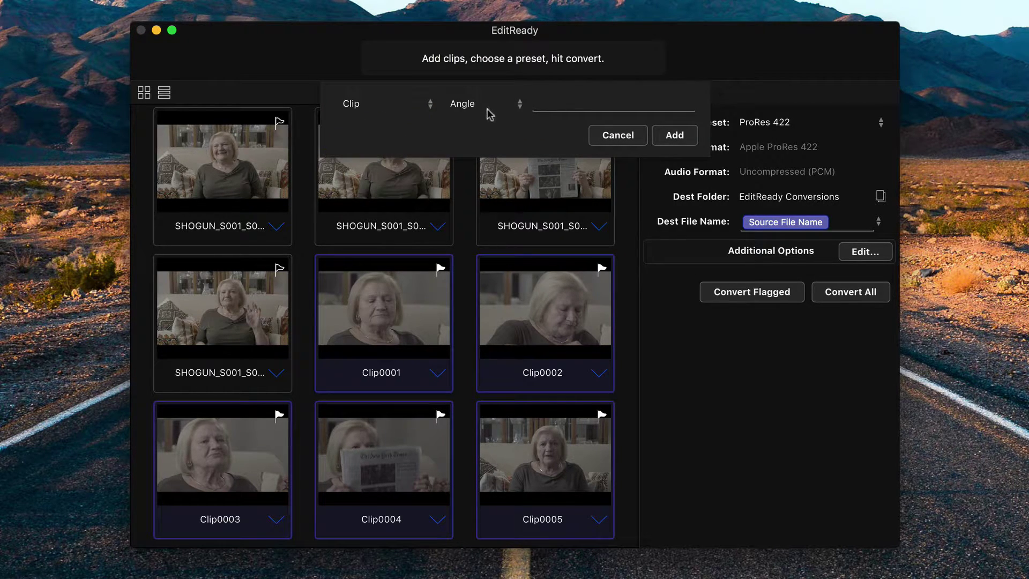
{"action": "left_click", "coordinate": [545, 103]}
{"action": "type", "text": "Side Angle"}
{"action": "left_click", "coordinate": [676, 136]}
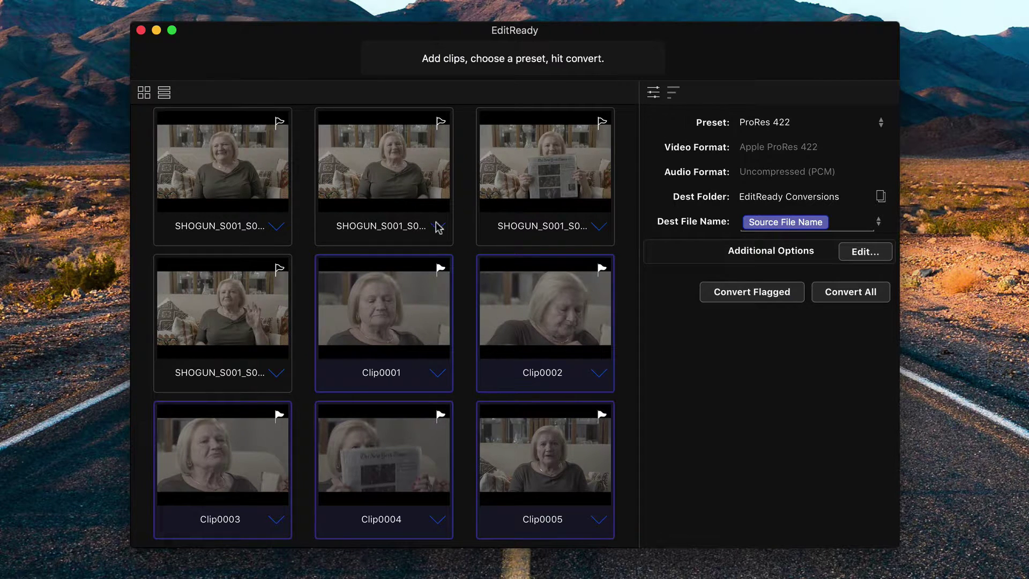
Step: Flag SHOGUN_S001_S001_T003 and open its details panel, showing 3840x2160 ProRes 422 (LT)
{"action": "left_click", "coordinate": [410, 184]}
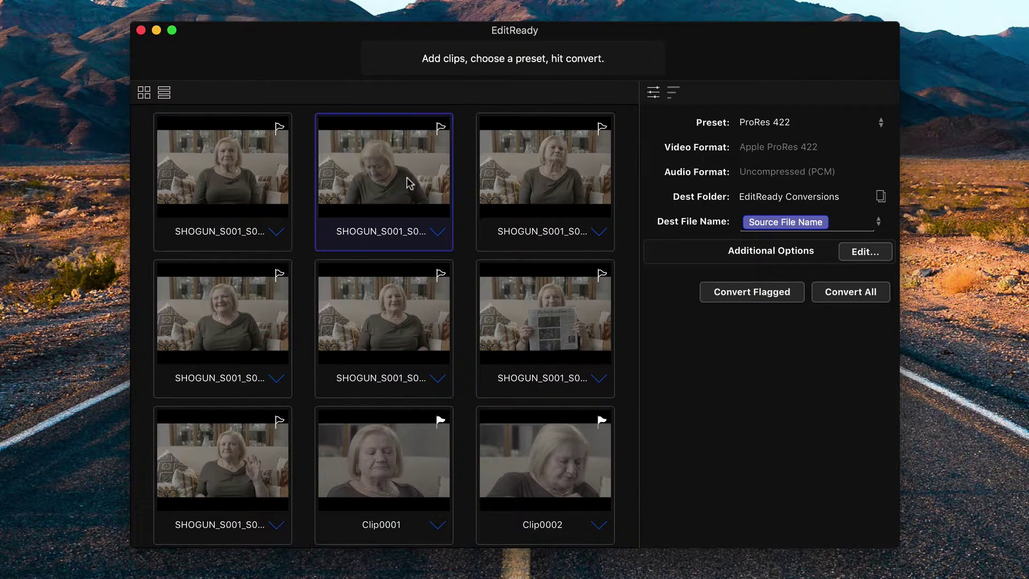
{"action": "left_click", "coordinate": [442, 128]}
{"action": "scroll", "coordinate": [389, 414], "scroll_direction": "down", "scroll_amount": 5}
{"action": "left_click", "coordinate": [403, 322]}
{"action": "left_click", "coordinate": [517, 447], "text": "shift"}
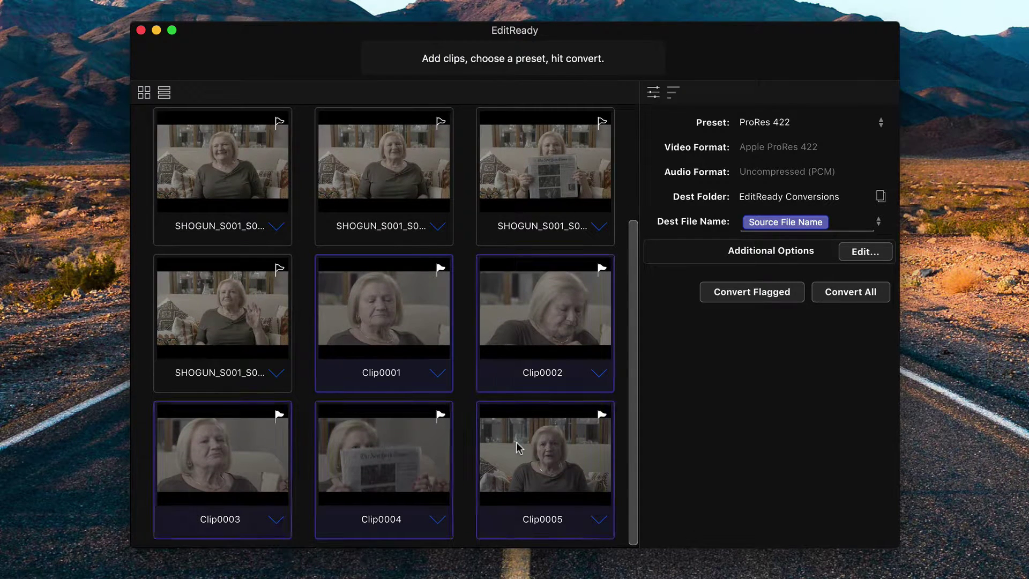
{"action": "scroll", "coordinate": [377, 316], "scroll_direction": "up", "scroll_amount": 5}
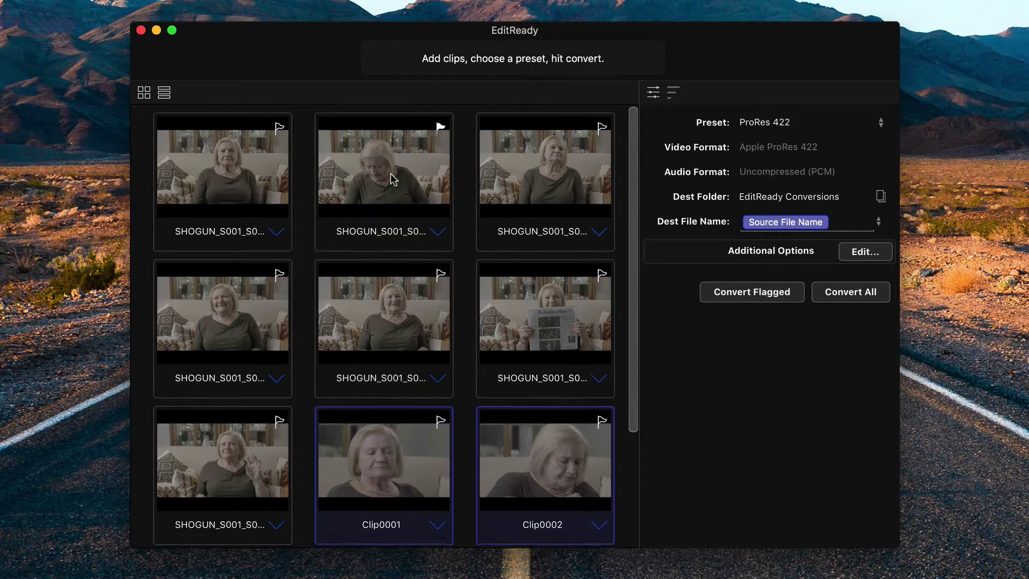
{"action": "left_click", "coordinate": [394, 170]}
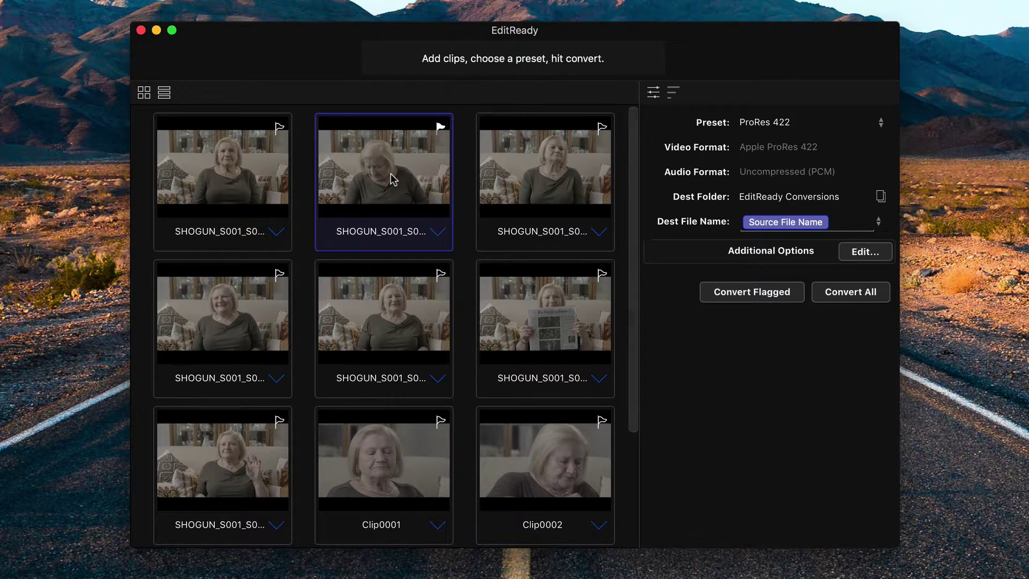
{"action": "left_click", "coordinate": [439, 231]}
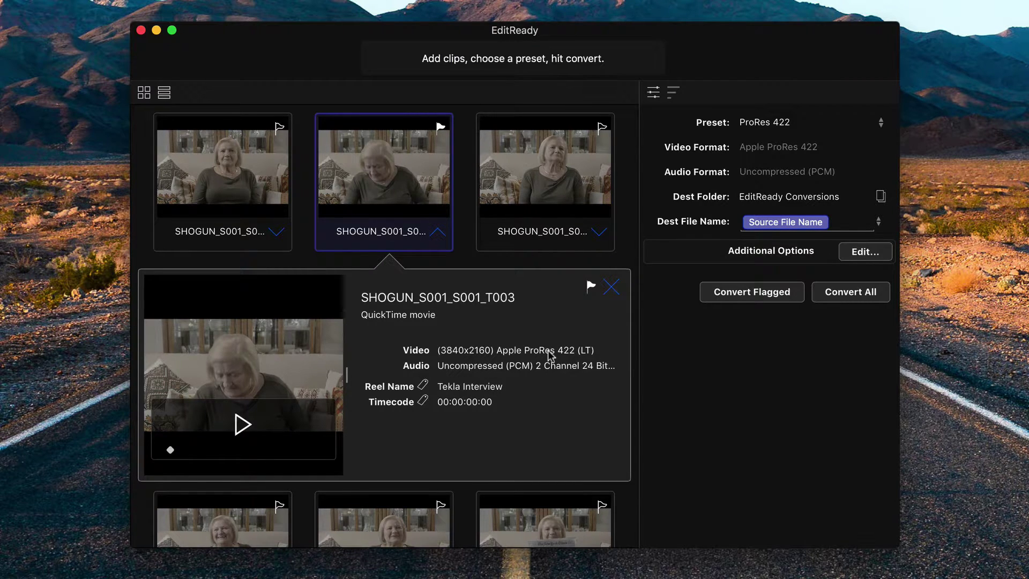
Step: Switch the preset to Custom with Passthrough for both video and audio formats
{"action": "left_click", "coordinate": [774, 123]}
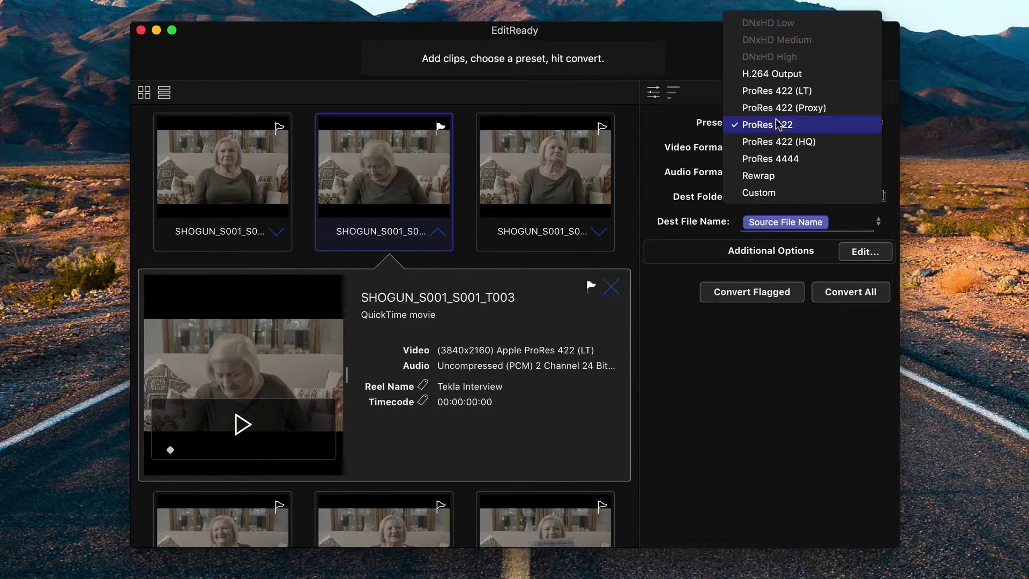
{"action": "left_click", "coordinate": [761, 194]}
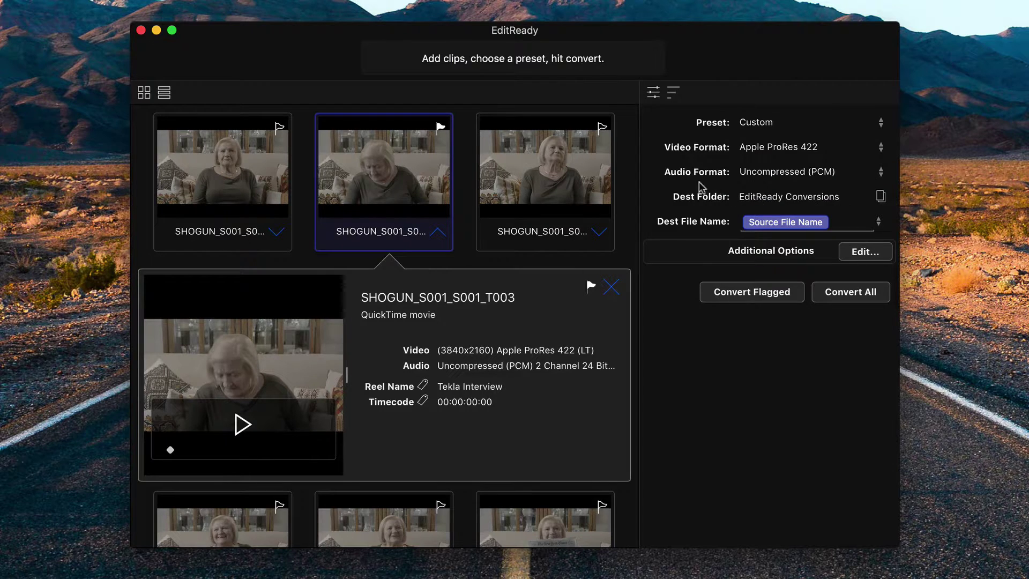
{"action": "left_click", "coordinate": [783, 147]}
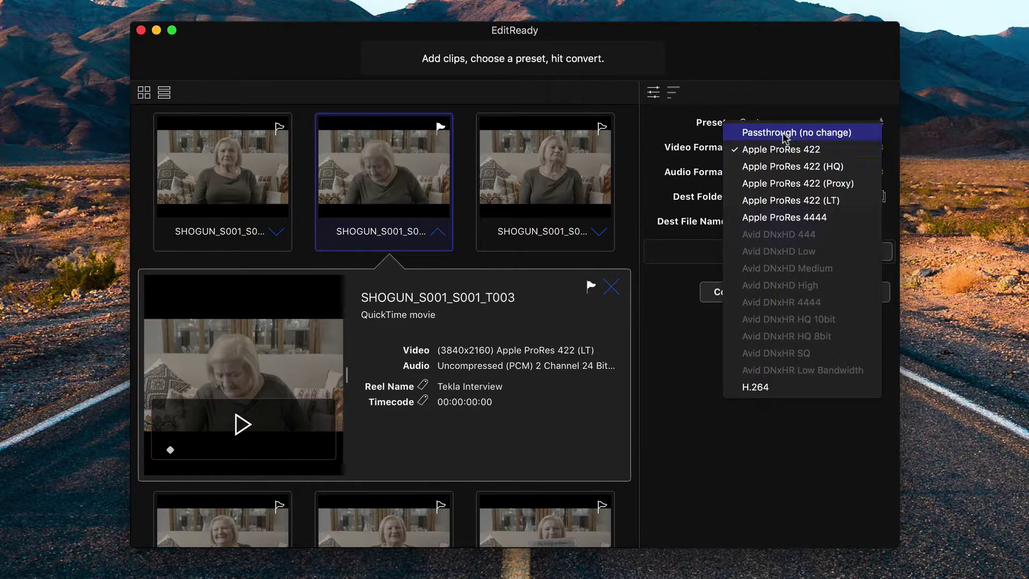
{"action": "left_click", "coordinate": [784, 135]}
{"action": "left_click", "coordinate": [777, 172]}
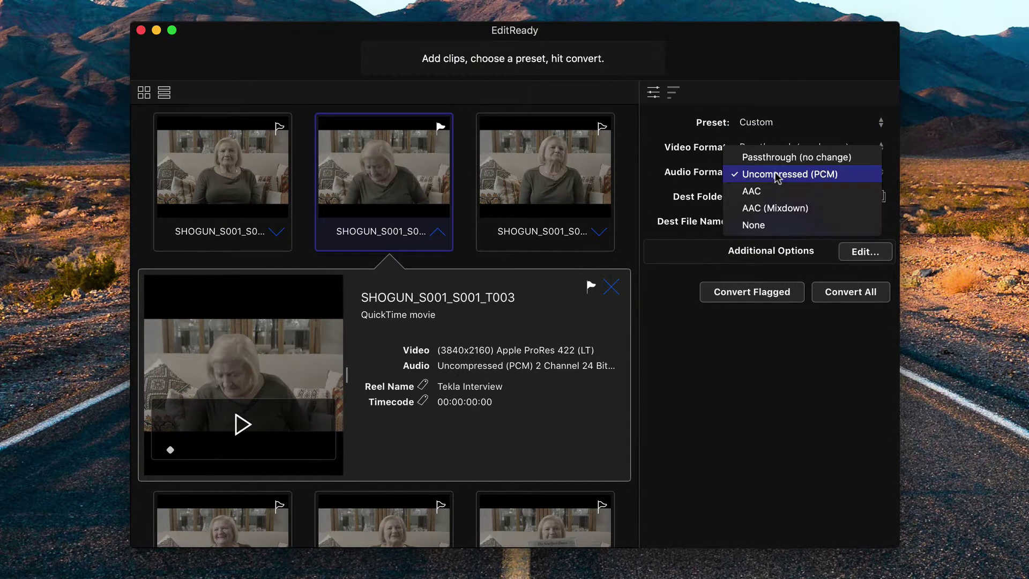
{"action": "left_click", "coordinate": [776, 160]}
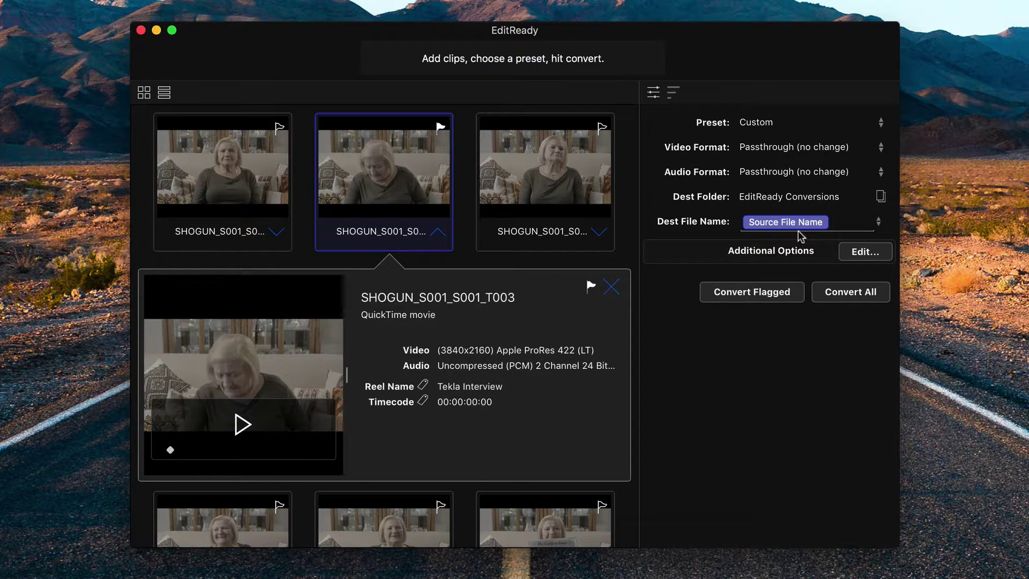
Step: Replace the destination file name token with 'FS7 Clip 2'
{"action": "left_click", "coordinate": [842, 224]}
{"action": "key", "text": "BackSpace"}
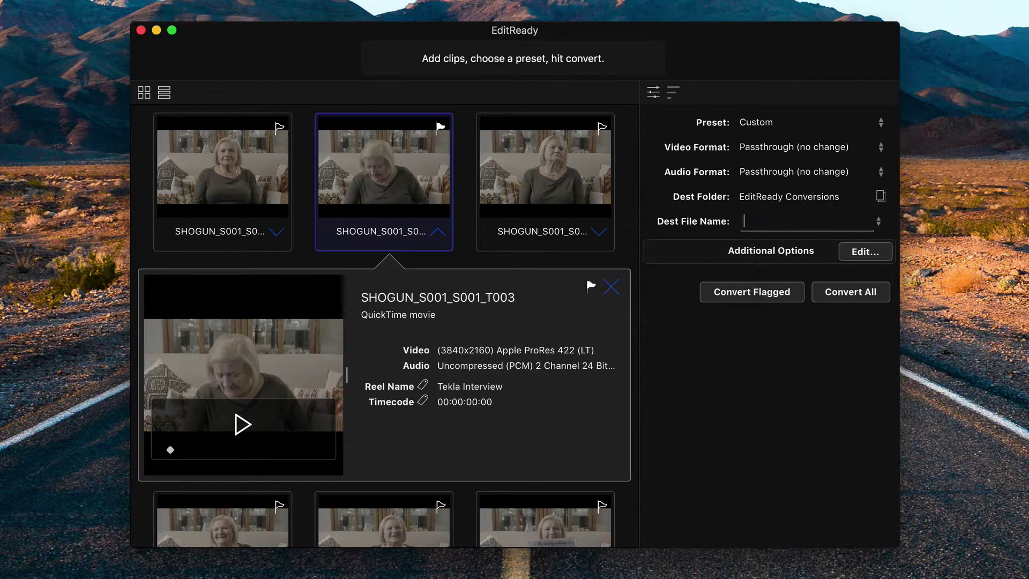
{"action": "type", "text": "FS7 Clip 2"}
Step: Convert the flagged clip to FS7 Clip 2.mov, then select Clip0002 and reopen the settings
{"action": "left_click", "coordinate": [751, 294]}
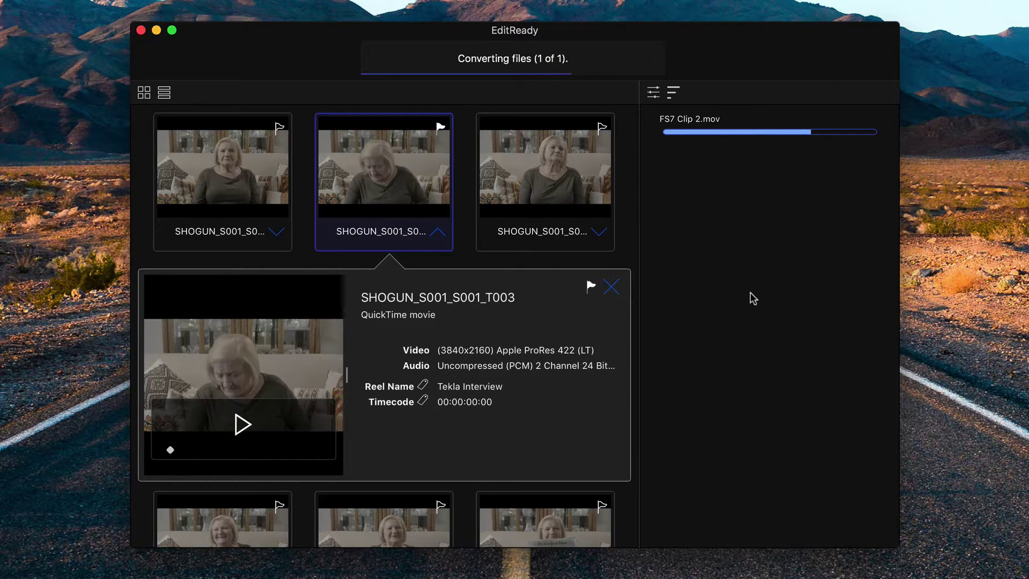
{"action": "left_click", "coordinate": [612, 288]}
{"action": "scroll", "coordinate": [466, 301], "scroll_direction": "down", "scroll_amount": 5}
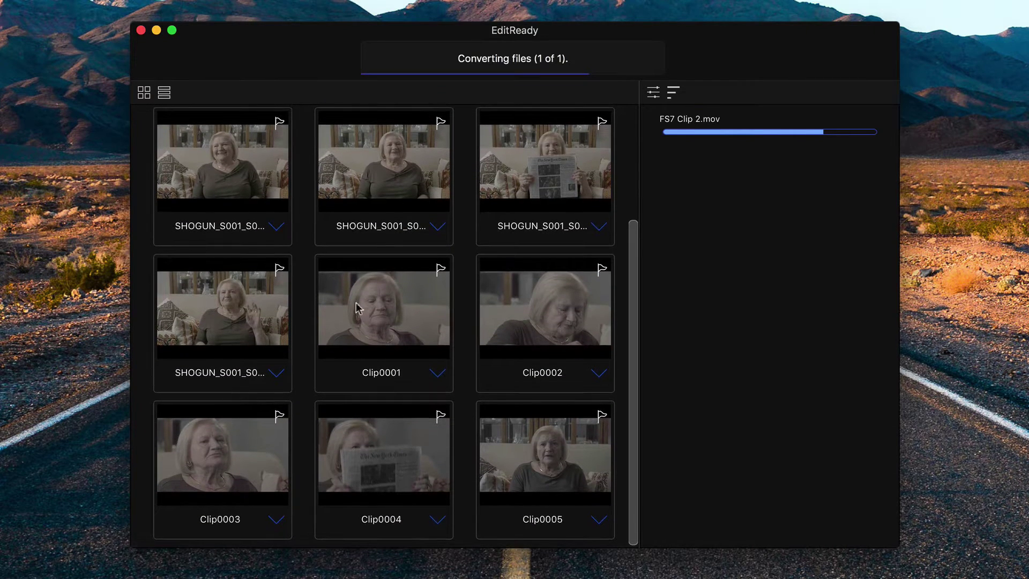
{"action": "left_click", "coordinate": [546, 320]}
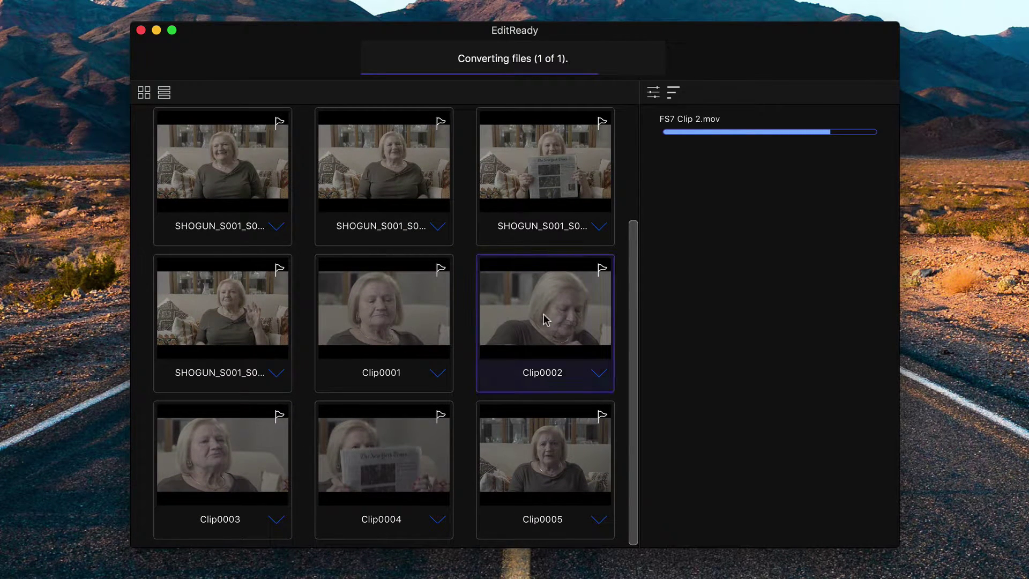
{"action": "scroll", "coordinate": [536, 300], "scroll_direction": "up", "scroll_amount": 5}
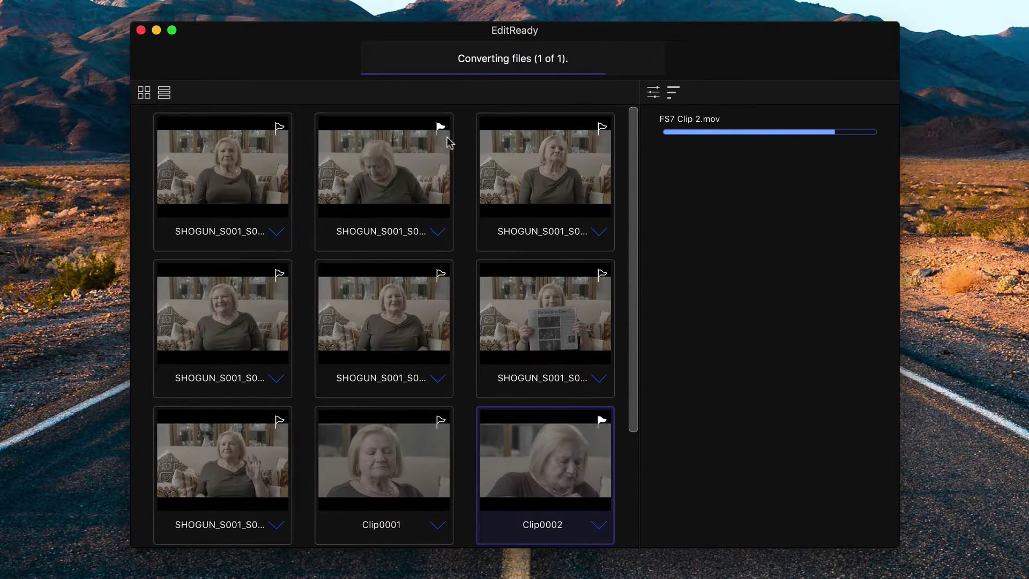
{"action": "scroll", "coordinate": [554, 341], "scroll_direction": "down", "scroll_amount": 5}
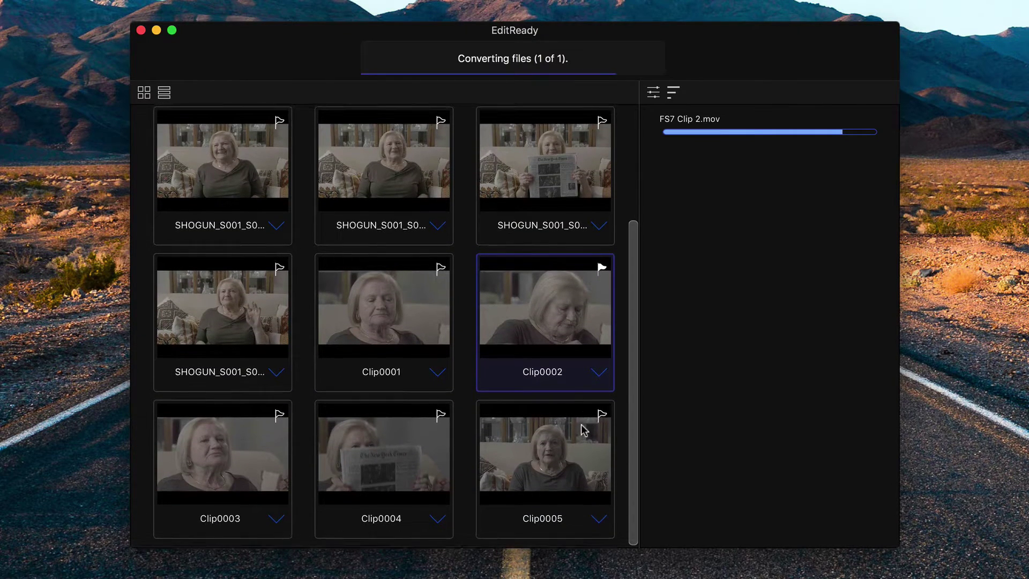
{"action": "left_click", "coordinate": [653, 94]}
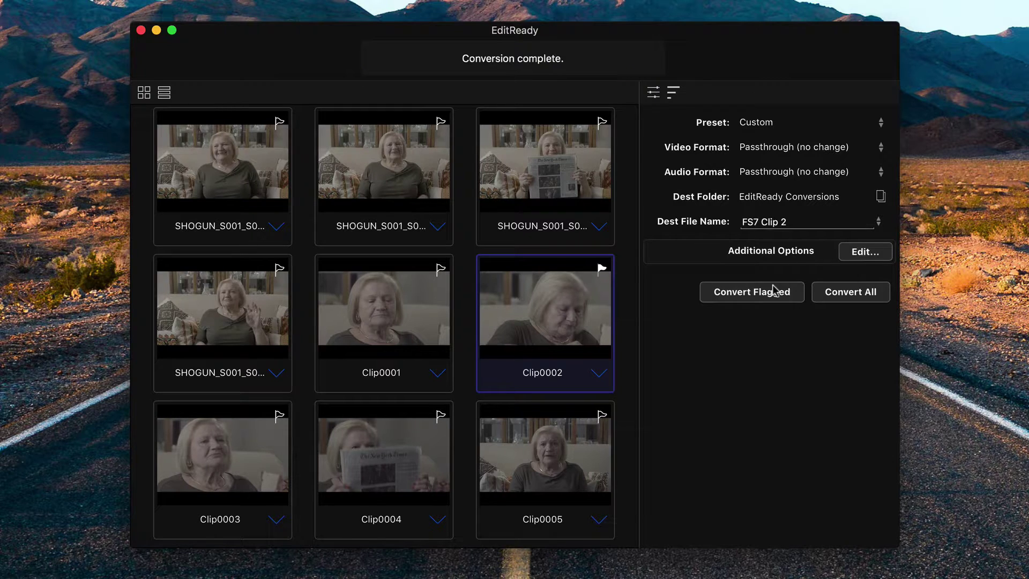
Step: Switch the preset to ProRes 422 (LT) and replace the Source File Name token with 'FS5 Clip 2'
{"action": "left_click", "coordinate": [757, 123]}
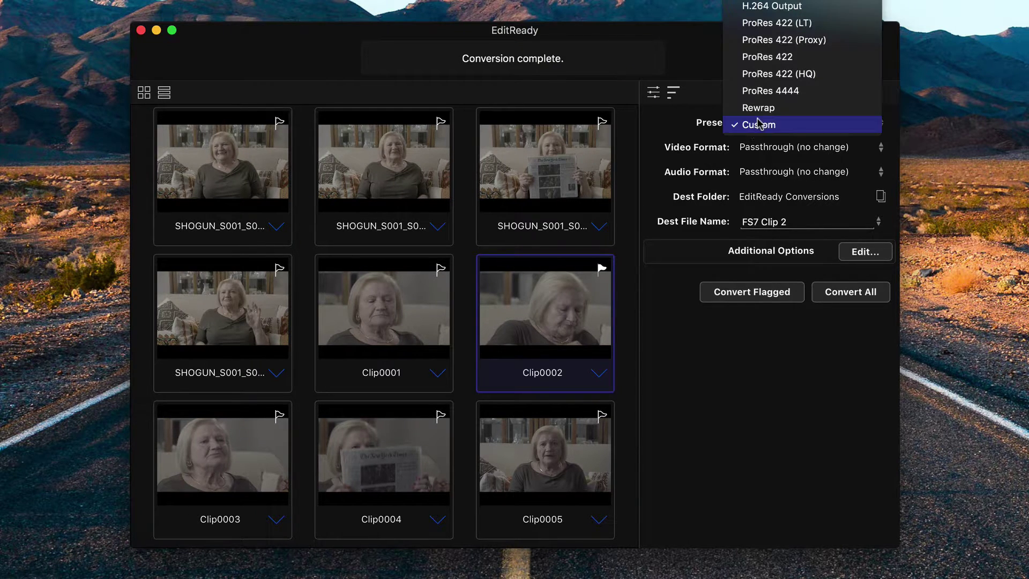
{"action": "left_click", "coordinate": [745, 23]}
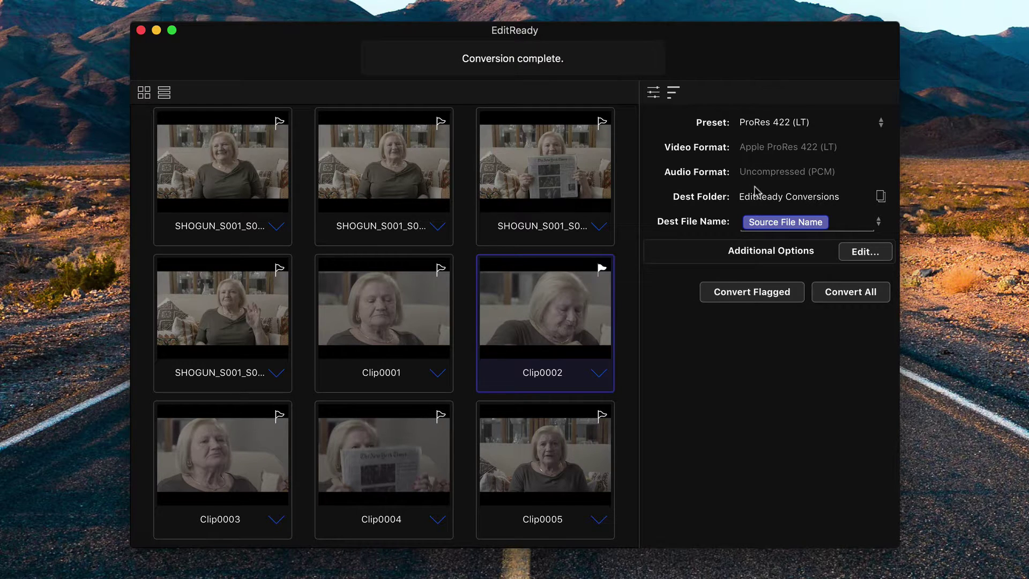
{"action": "left_click", "coordinate": [824, 224]}
{"action": "left_click", "coordinate": [849, 223]}
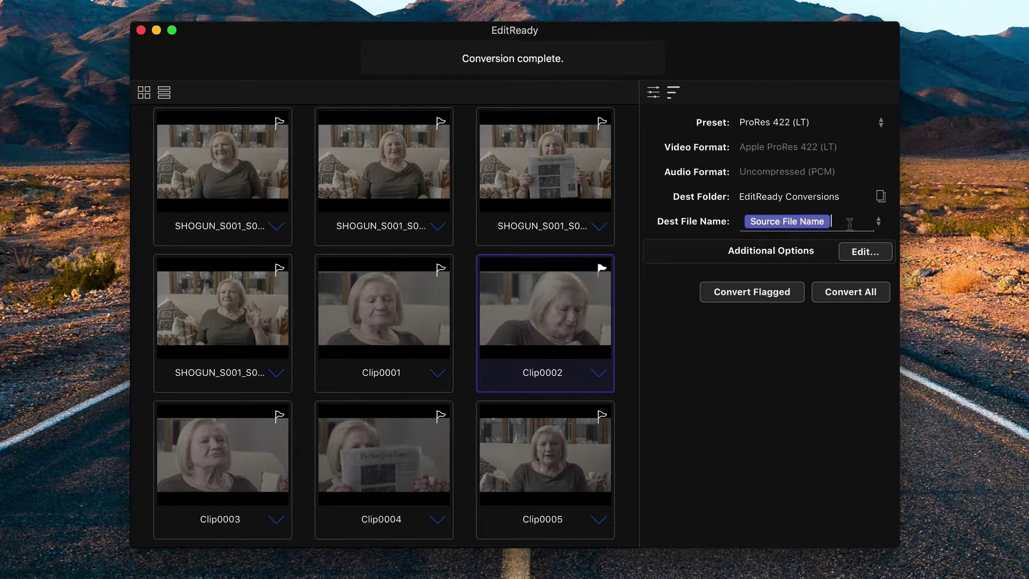
{"action": "key", "text": "BackSpace"}
{"action": "type", "text": "FS5"}
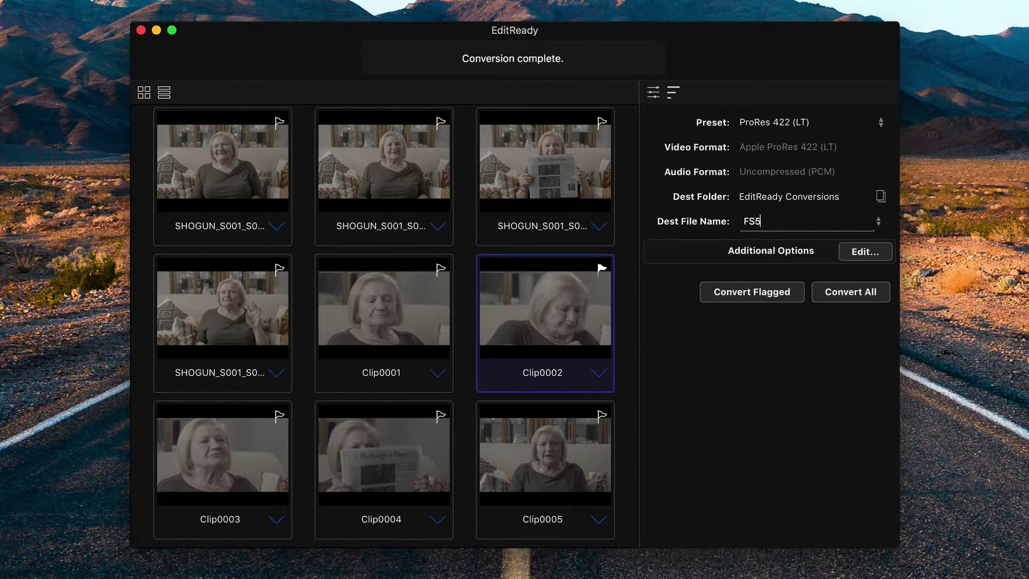
{"action": "type", "text": " Clip 2"}
Step: Enable Remove Unused Audio Tracks in Clip0002's additional options, then convert the flagged clip
{"action": "left_click", "coordinate": [596, 373]}
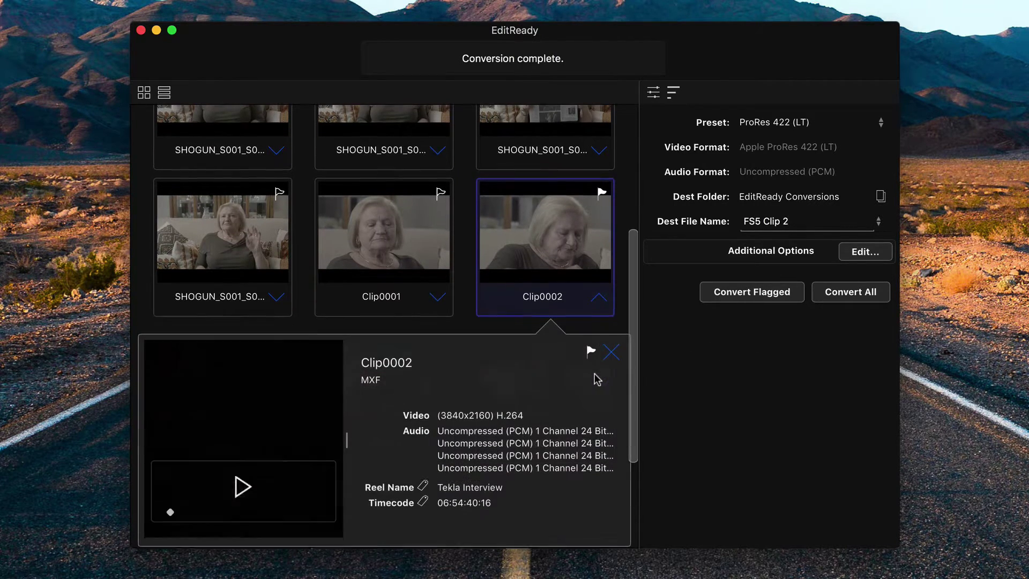
{"action": "scroll", "coordinate": [580, 420], "scroll_direction": "down", "scroll_amount": 3}
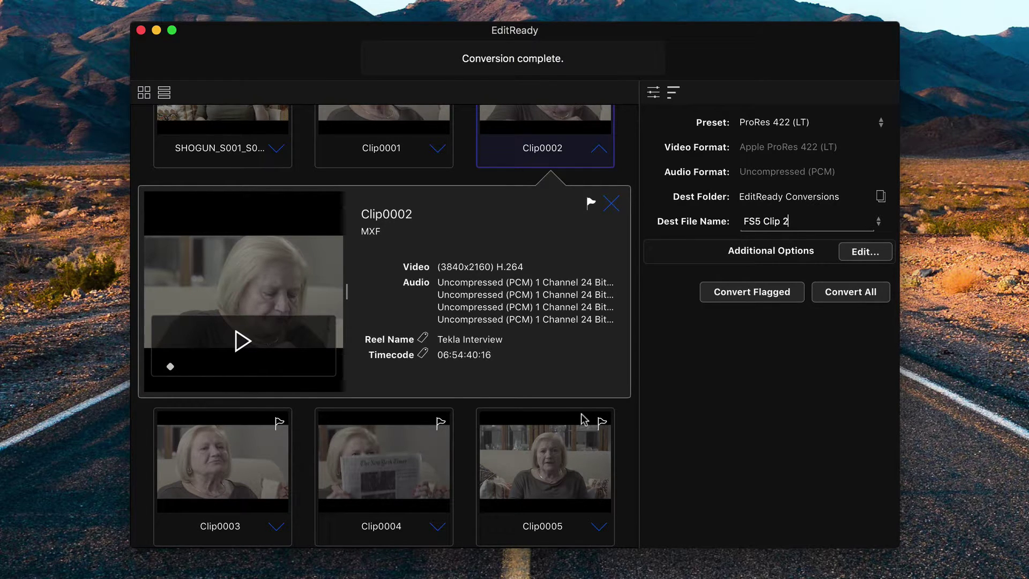
{"action": "left_click", "coordinate": [879, 257]}
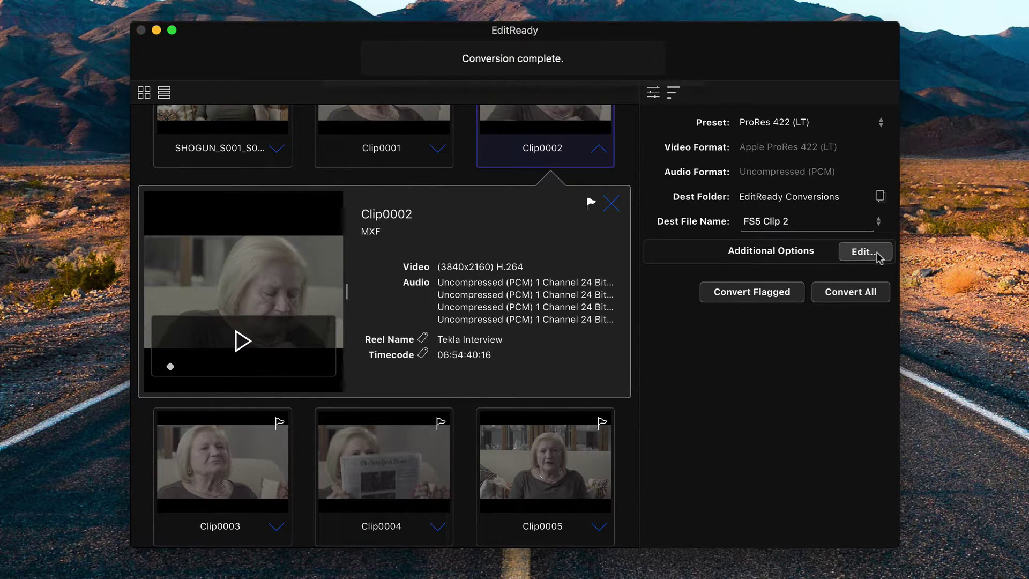
{"action": "scroll", "coordinate": [541, 230], "scroll_direction": "down", "scroll_amount": 5}
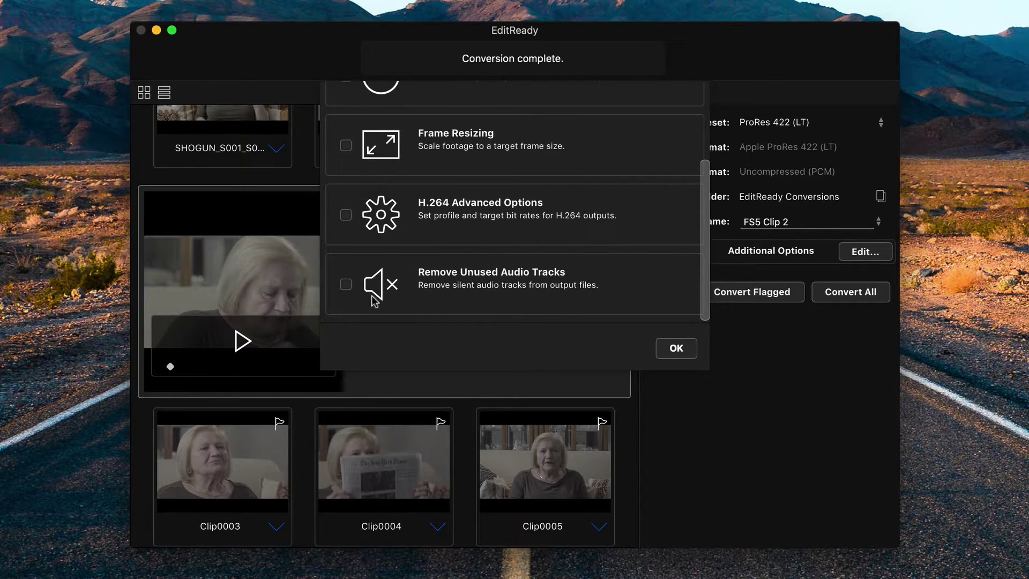
{"action": "left_click", "coordinate": [346, 284]}
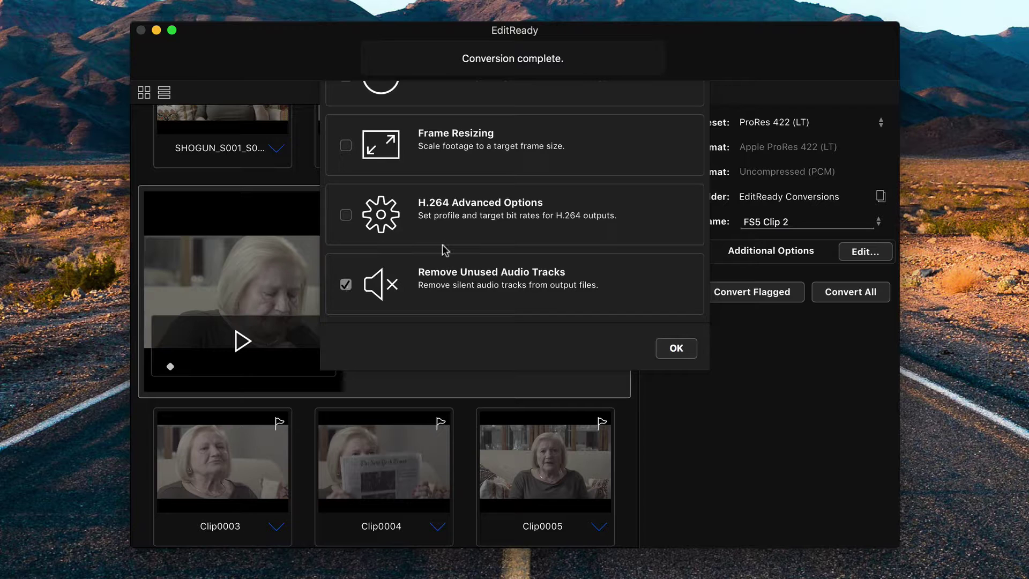
{"action": "scroll", "coordinate": [461, 244], "scroll_direction": "up", "scroll_amount": 3}
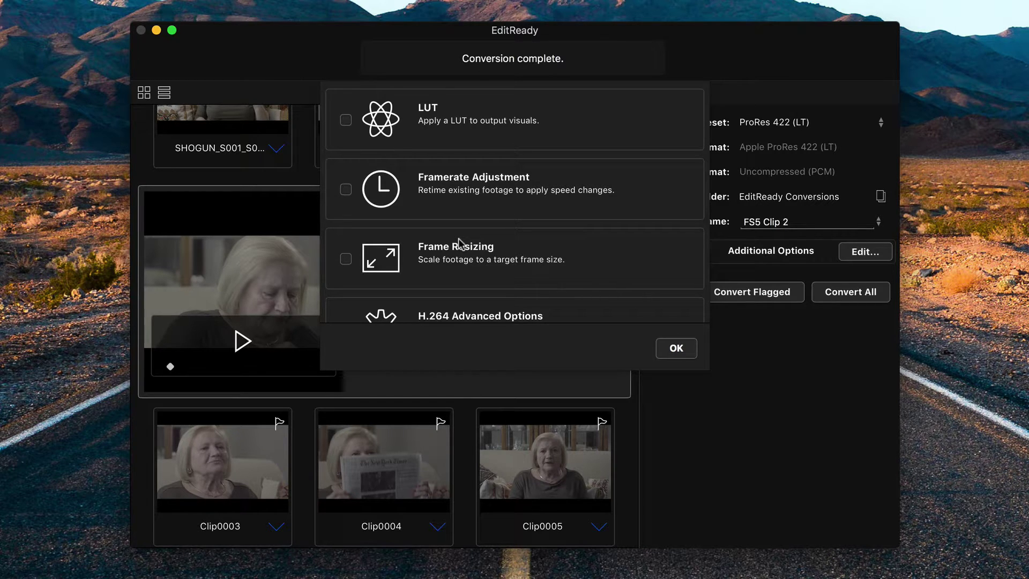
{"action": "scroll", "coordinate": [565, 243], "scroll_direction": "down", "scroll_amount": 5}
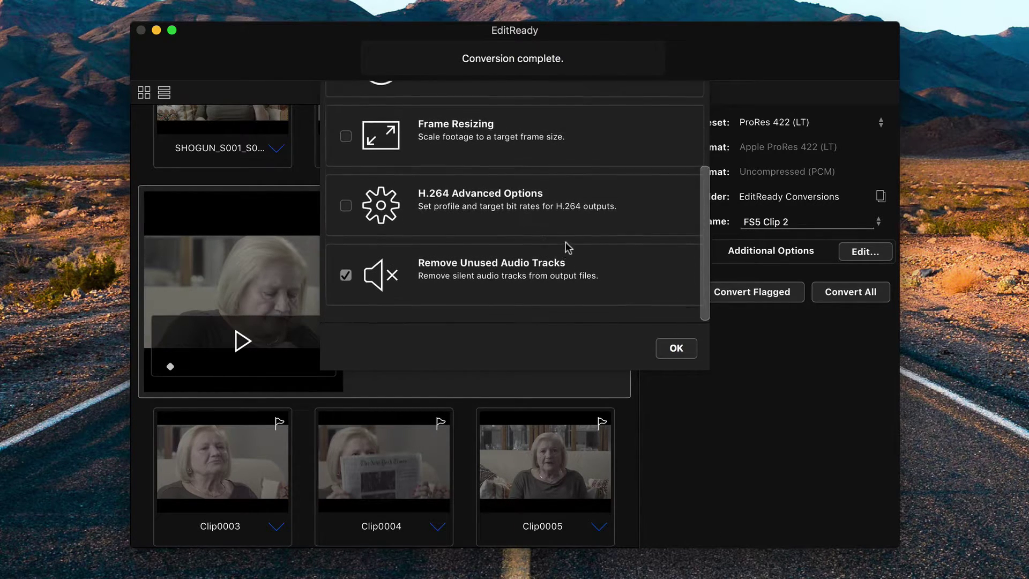
{"action": "left_click", "coordinate": [676, 349]}
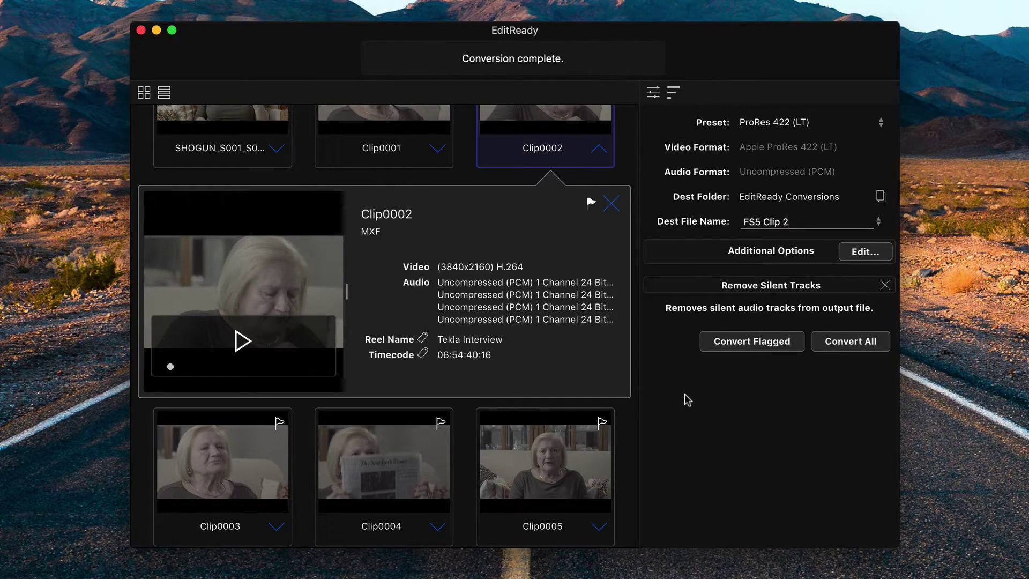
{"action": "left_click", "coordinate": [746, 345]}
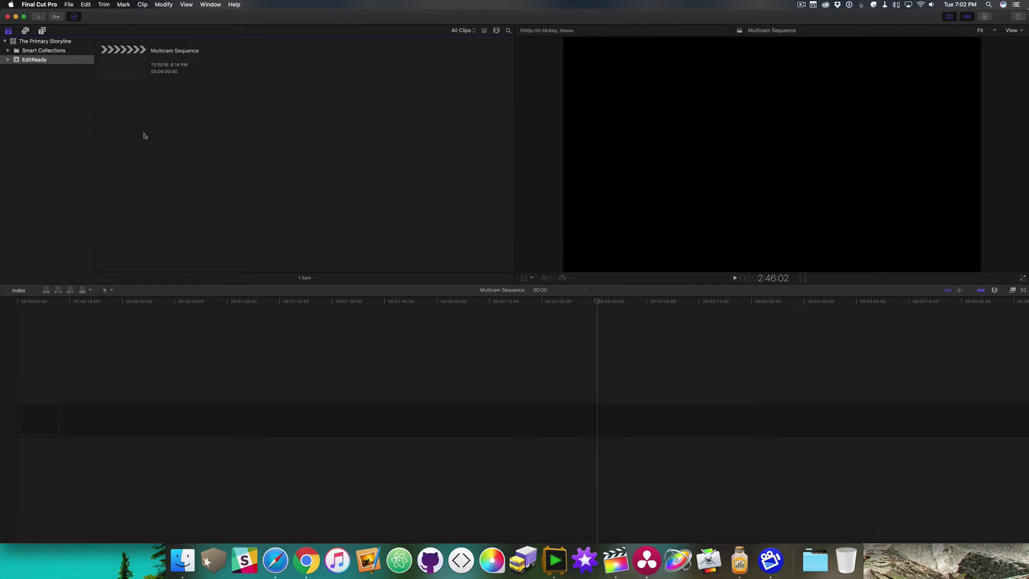
Step: Import FS7 Clip 2.mov and FS5 Clip 2.mov from EditReady Conversions into the EditReady event
{"action": "key", "text": "super+i"}
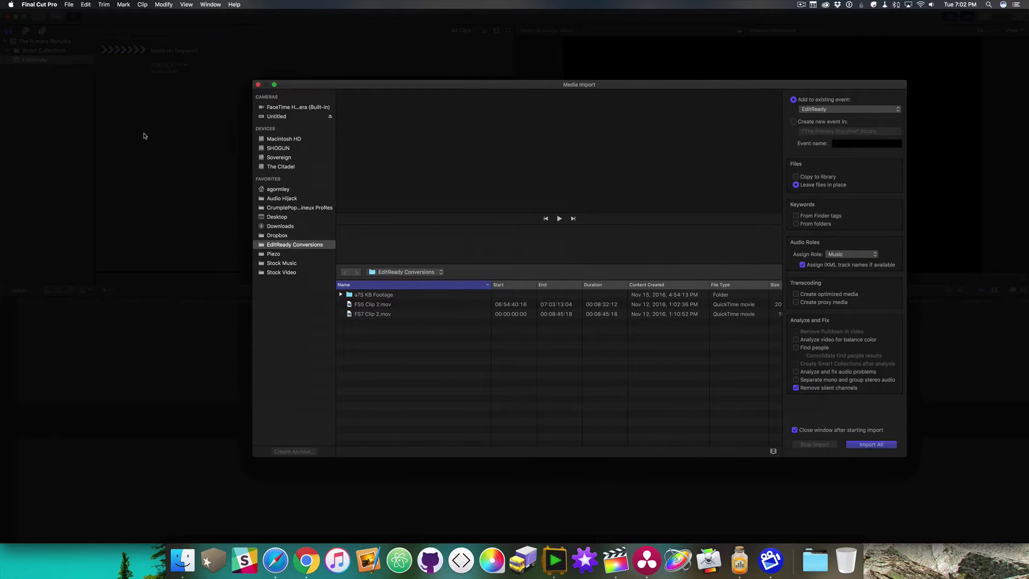
{"action": "left_click", "coordinate": [373, 318]}
{"action": "left_click", "coordinate": [373, 304], "text": "shift"}
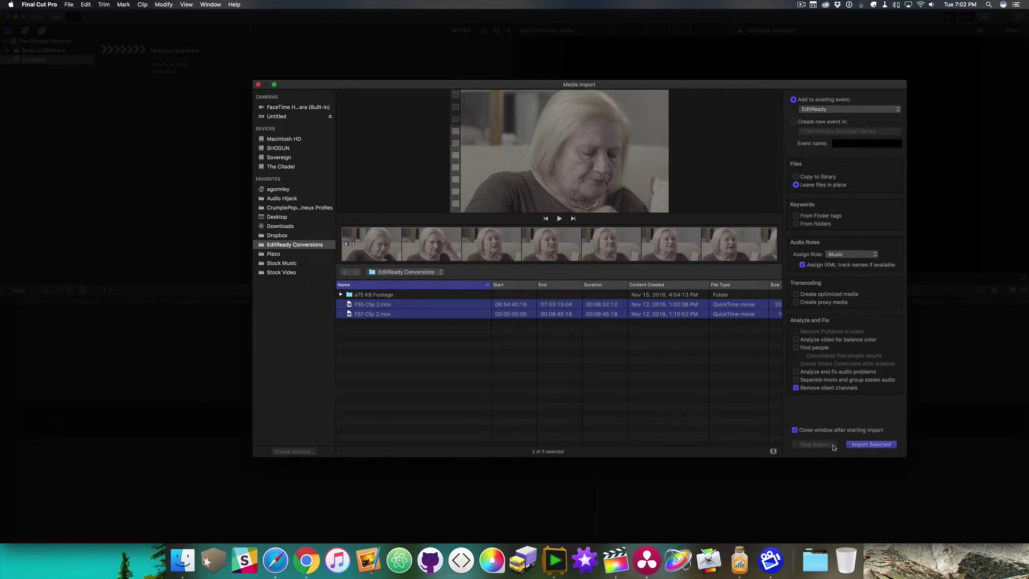
{"action": "left_click", "coordinate": [868, 445]}
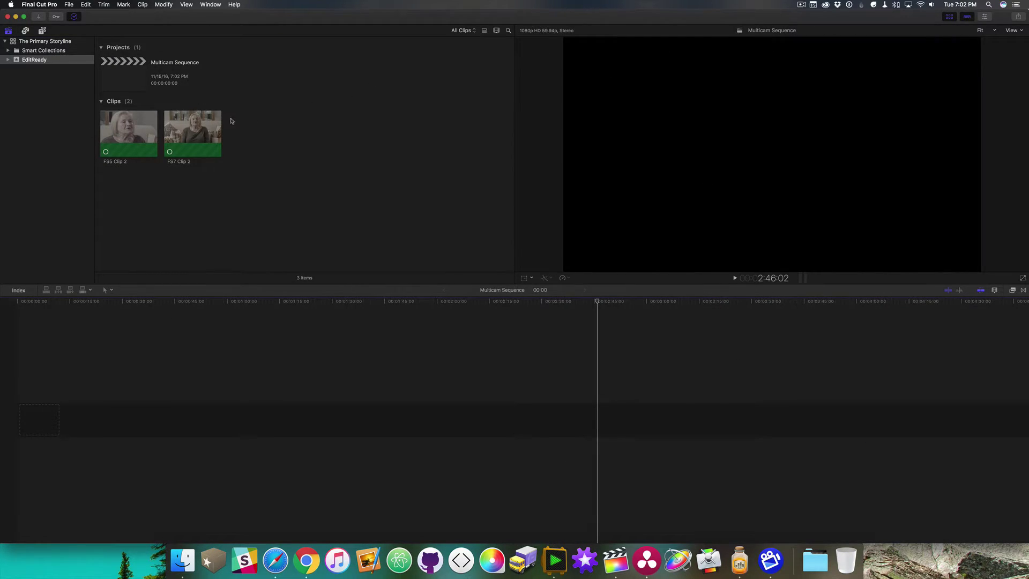
Step: Check FS7 Clip 2's Head On angle, FS5 Clip 2's Side Angle, and FS5's Dual Mono audio
{"action": "left_click", "coordinate": [190, 125]}
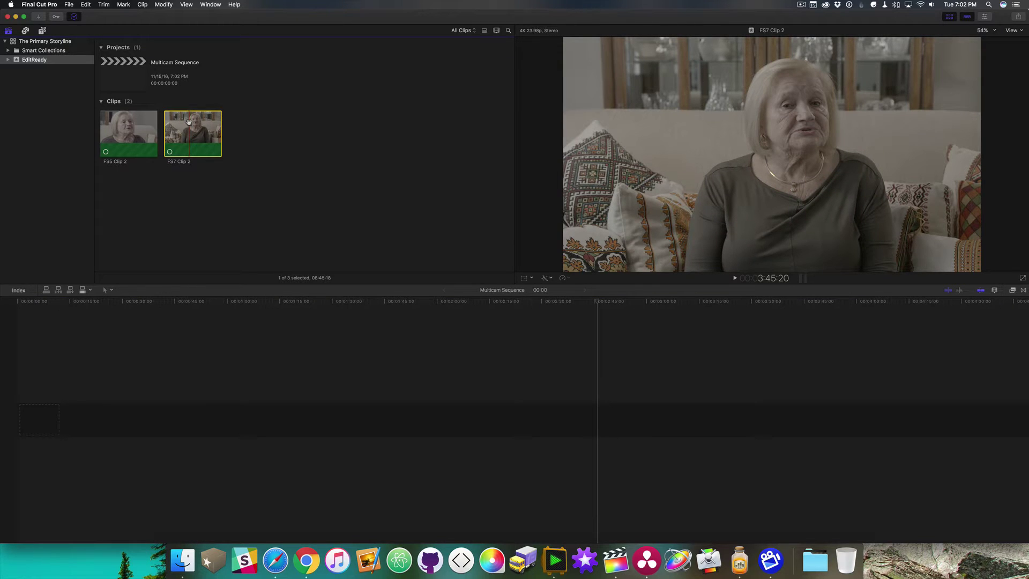
{"action": "key", "text": "super+4"}
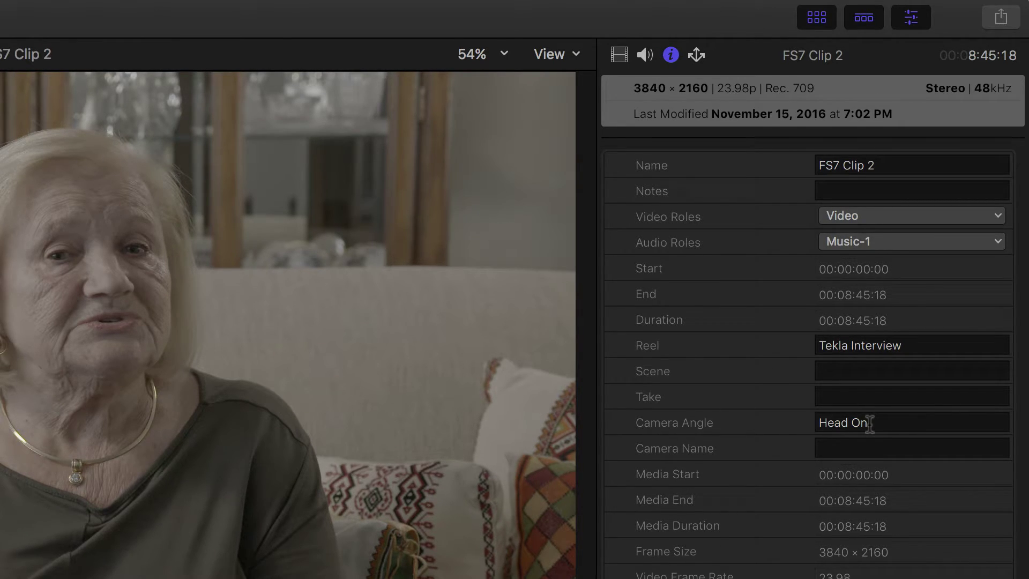
{"action": "key", "text": "Down"}
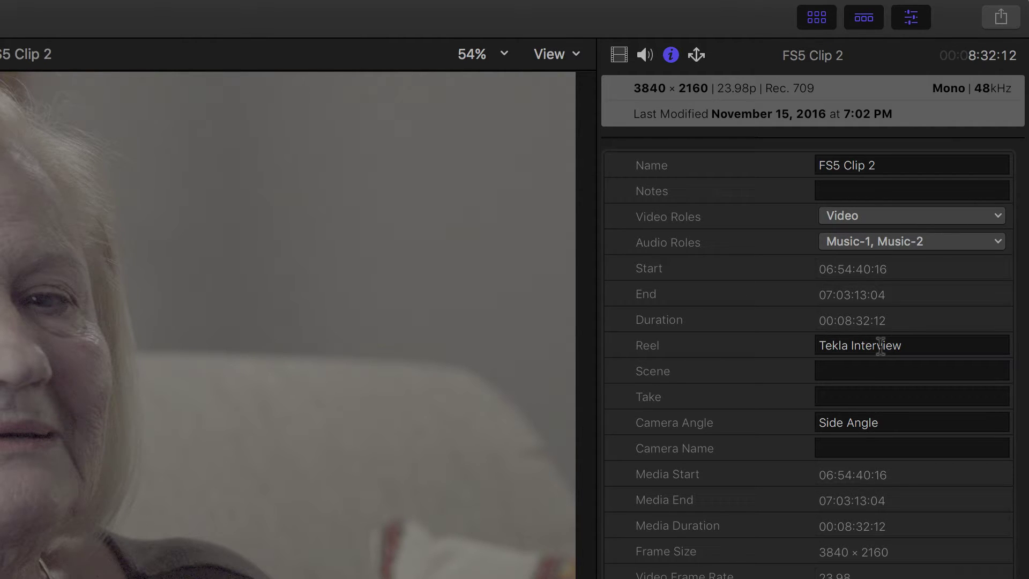
{"action": "left_click", "coordinate": [646, 55]}
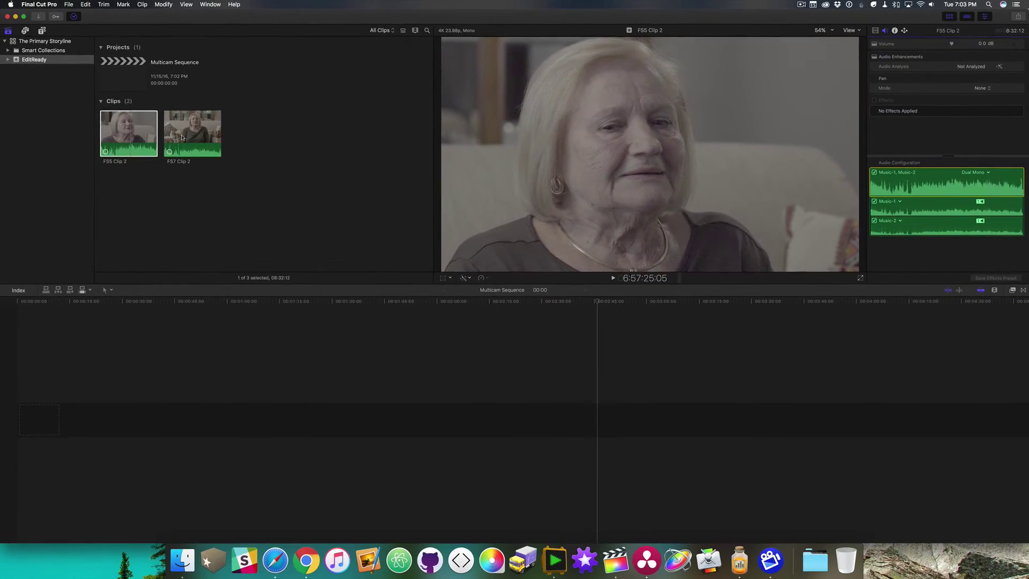
Step: Create the multicam clip 'Interview' from FS7 Clip 2 and FS5 Clip 2, then check background tasks
{"action": "left_click", "coordinate": [180, 134]}
{"action": "left_click", "coordinate": [137, 129], "text": "super"}
{"action": "right_click", "coordinate": [137, 126]}
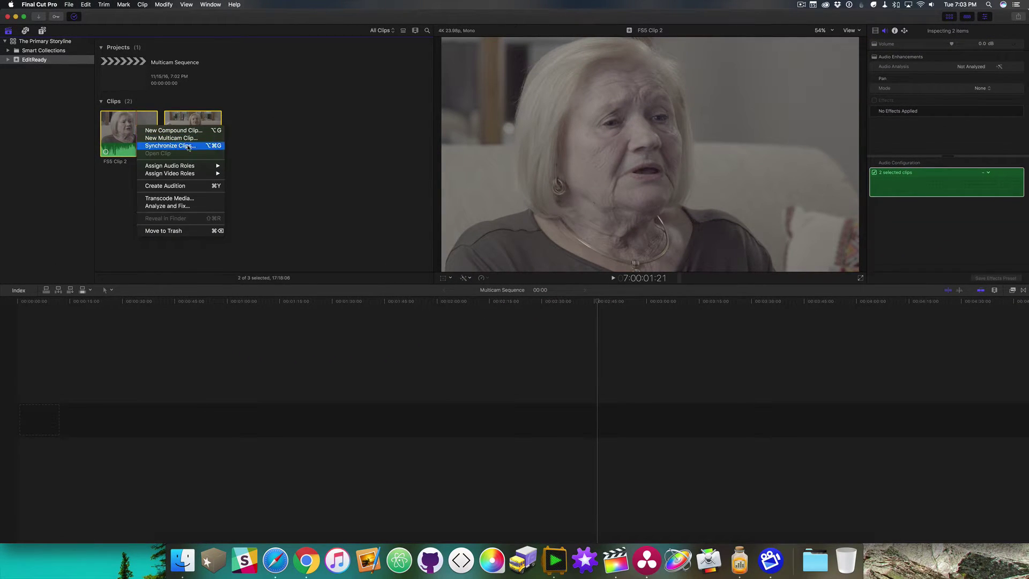
{"action": "left_click", "coordinate": [161, 146]}
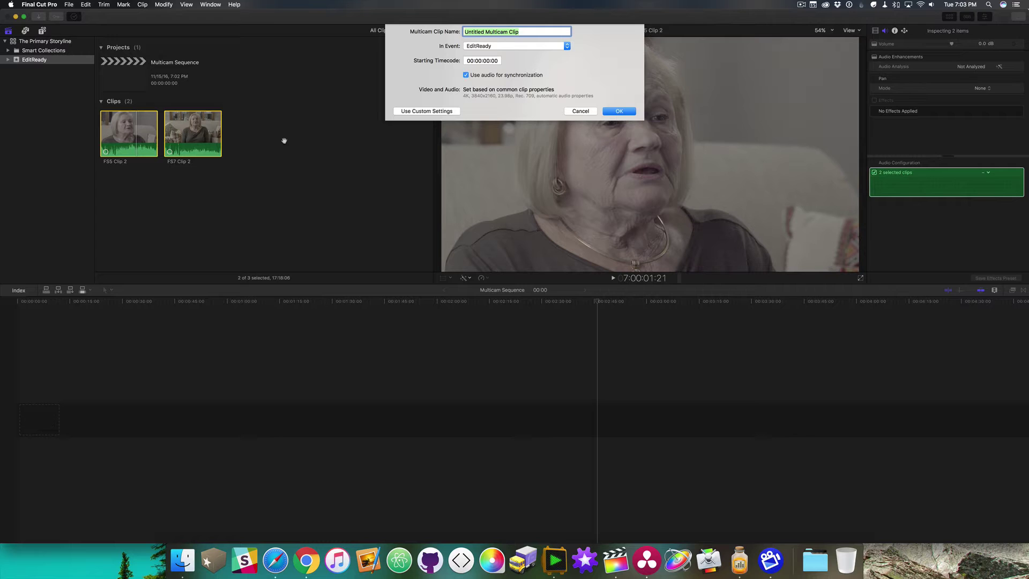
{"action": "type", "text": "Interview"}
{"action": "key", "text": "Return"}
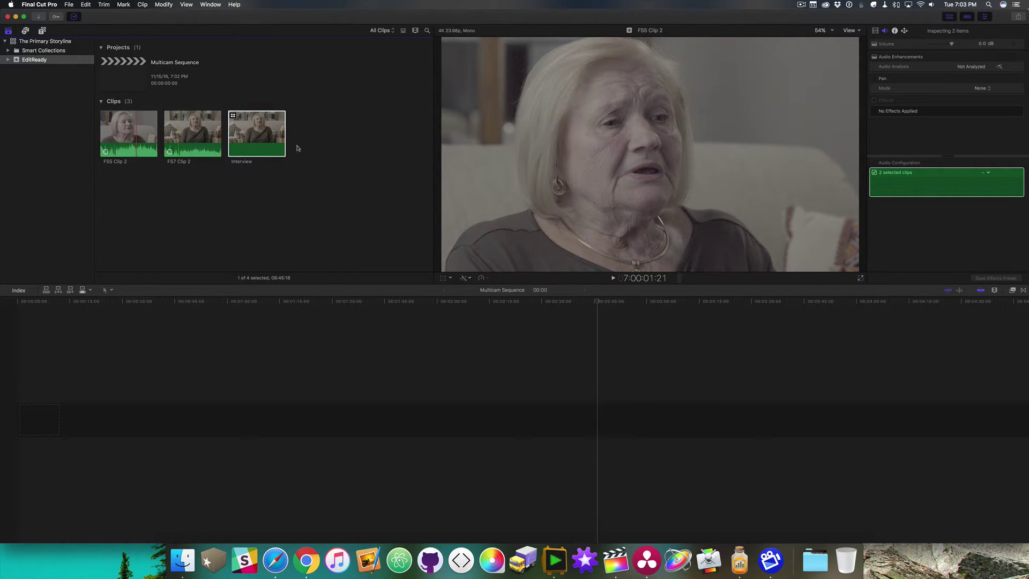
{"action": "left_click", "coordinate": [255, 126]}
{"action": "left_click", "coordinate": [74, 17]}
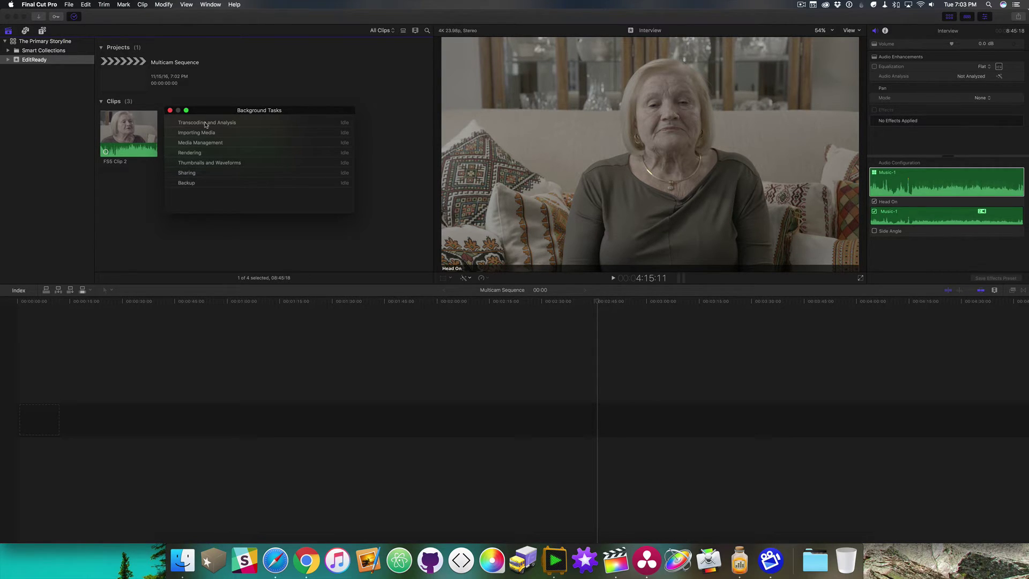
Step: Add Interview to the Multicam Sequence timeline and show Head On and Side Angle in the Angle Viewer
{"action": "left_click", "coordinate": [170, 109]}
{"action": "left_click_drag", "start_coordinate": [250, 127], "coordinate": [187, 410]}
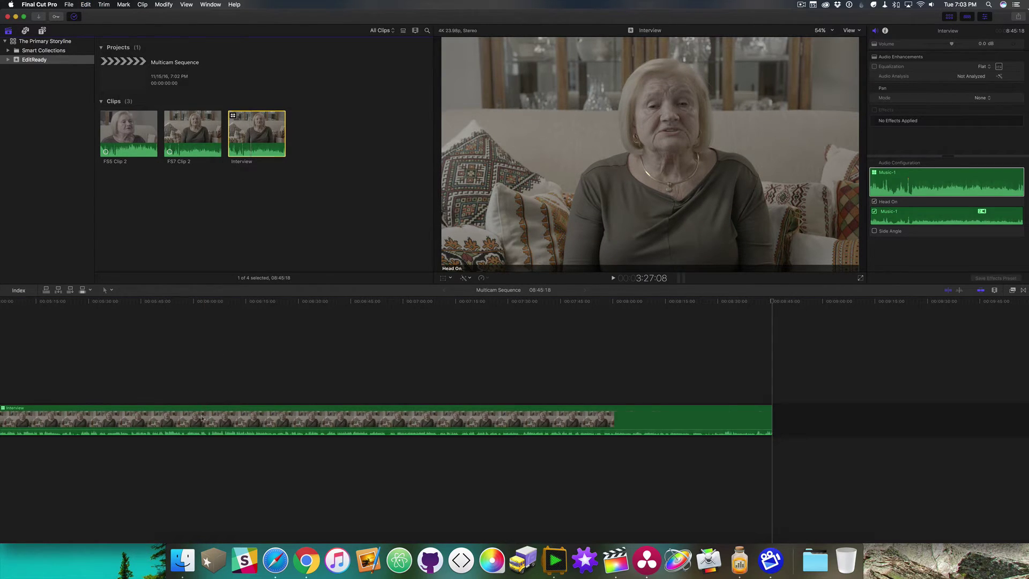
{"action": "key", "text": "super+4"}
{"action": "key", "text": "super+shift+7"}
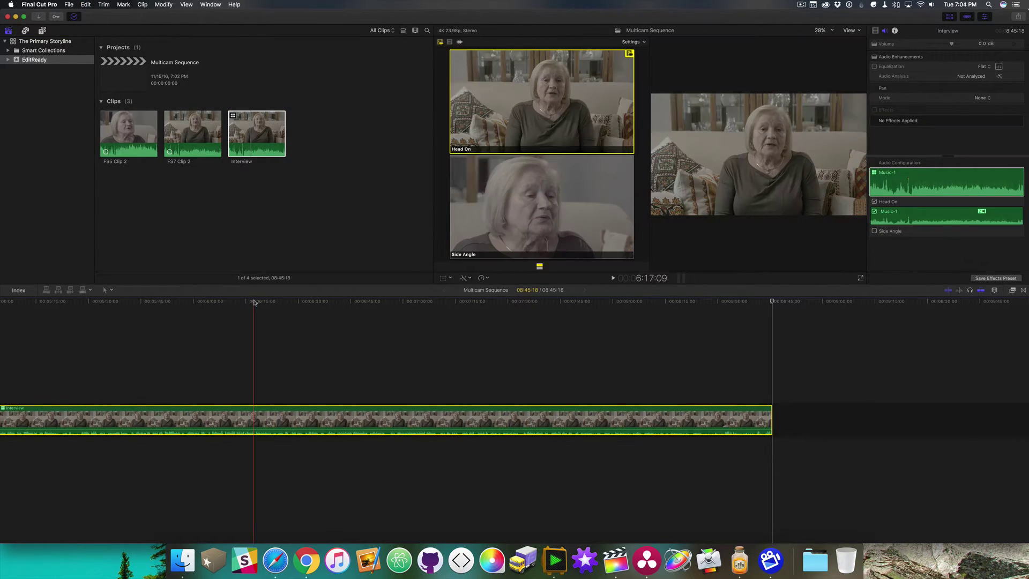